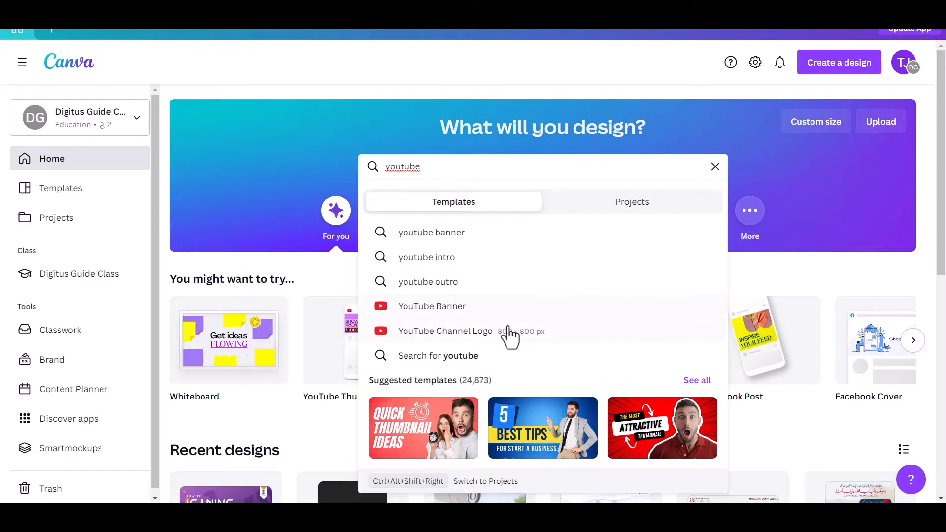
Step: Search the templates for "youtube thumbnail" and create a blank YouTube Thumbnail design
text(thum)
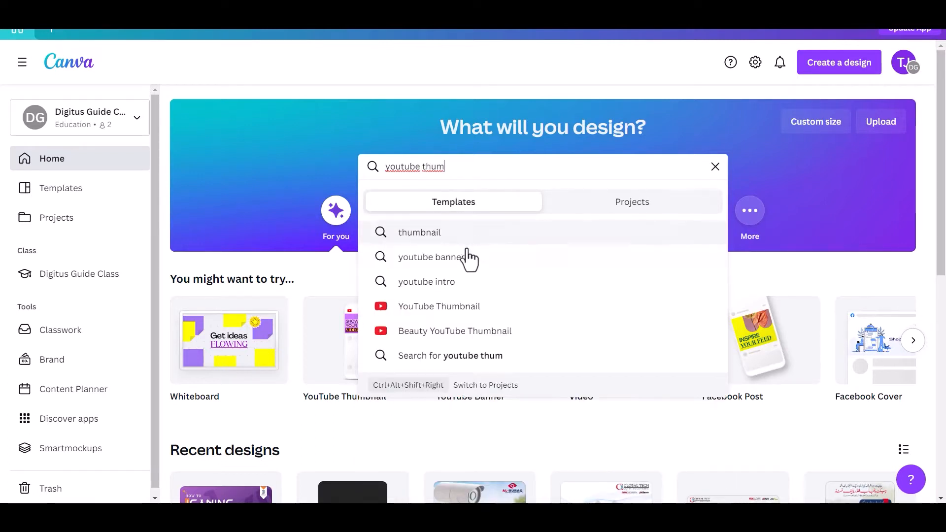
click(452, 315)
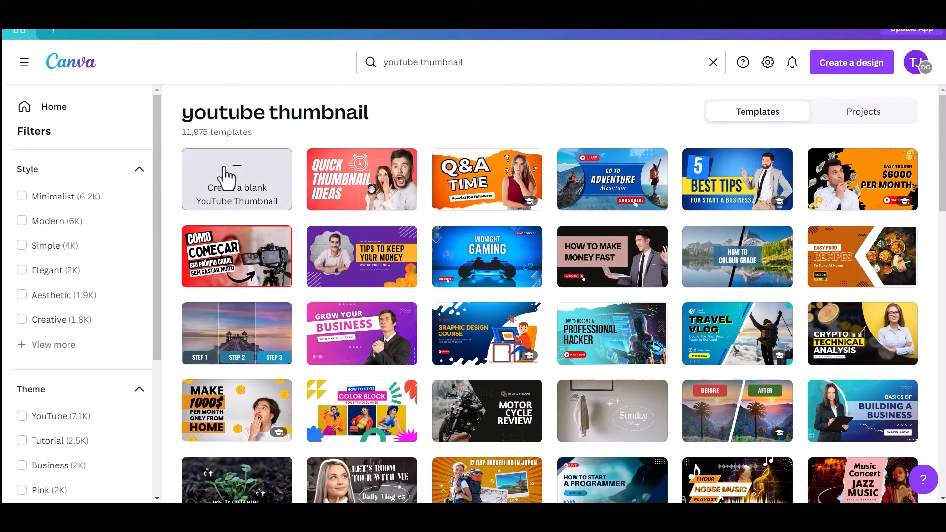
click(223, 170)
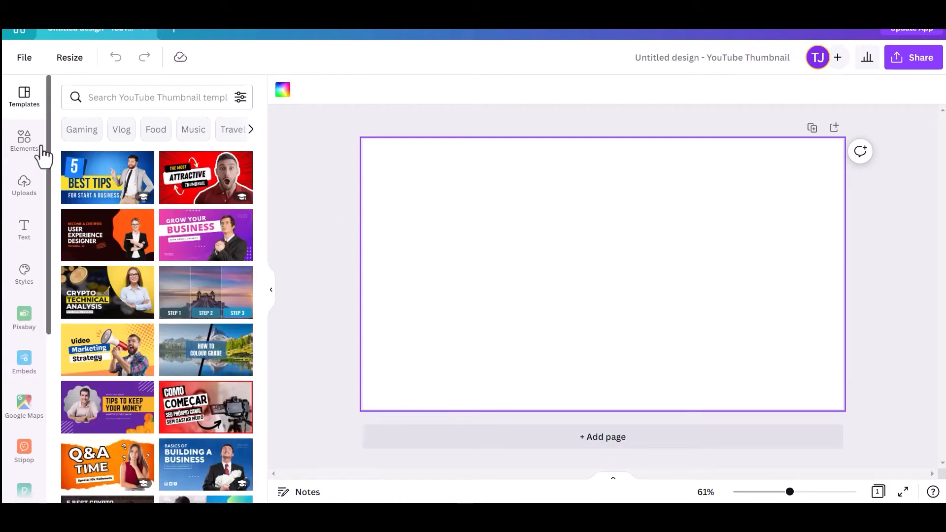
Step: Add the uploaded photo of game controllers and a VR headset and make it fill the whole page
click(26, 193)
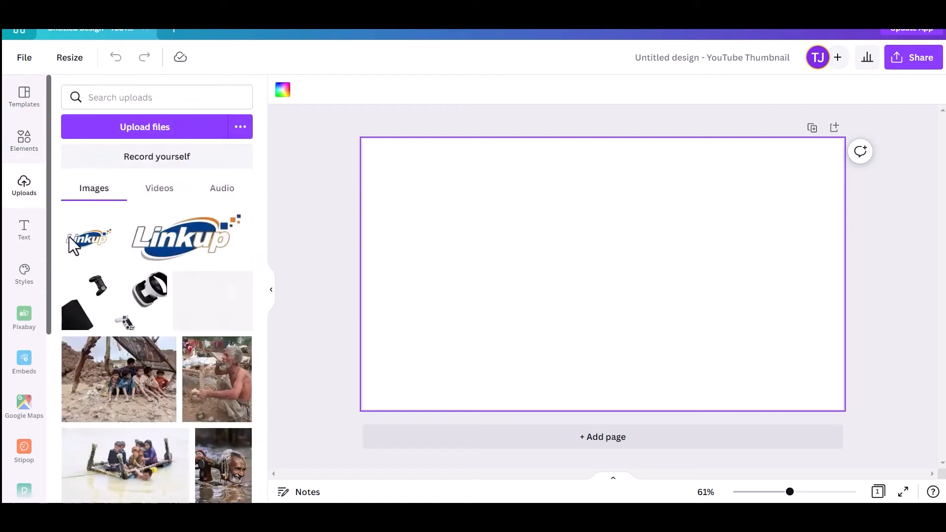
scroll(194, 376, down, 2)
scroll(173, 359, up, 2)
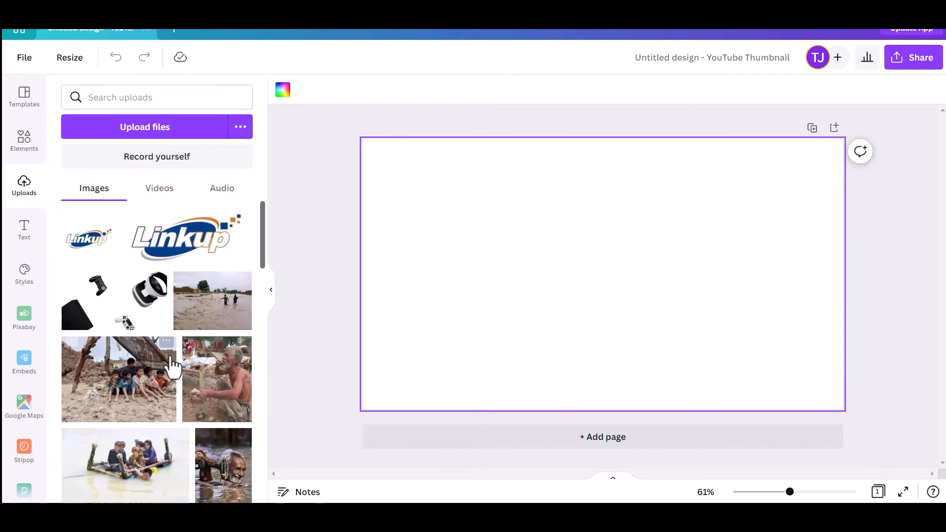
click(95, 305)
mouse_move(569, 270)
mouse_down()
mouse_move(513, 229)
mouse_move(538, 226)
mouse_move(555, 260)
mouse_up()
drag(695, 324, 854, 407)
click(903, 386)
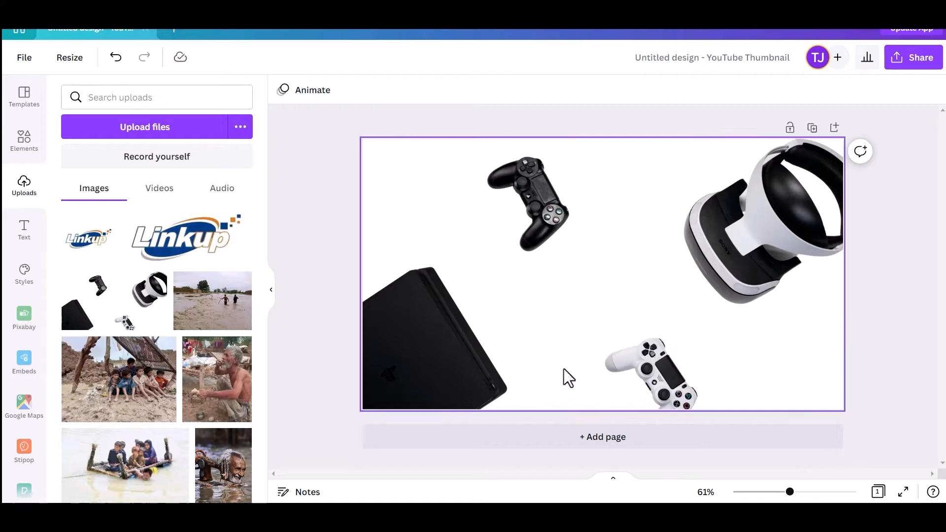
Step: Search the elements for "rectangle gradient" and add the teal-to-purple gradient rectangle to the page
click(29, 151)
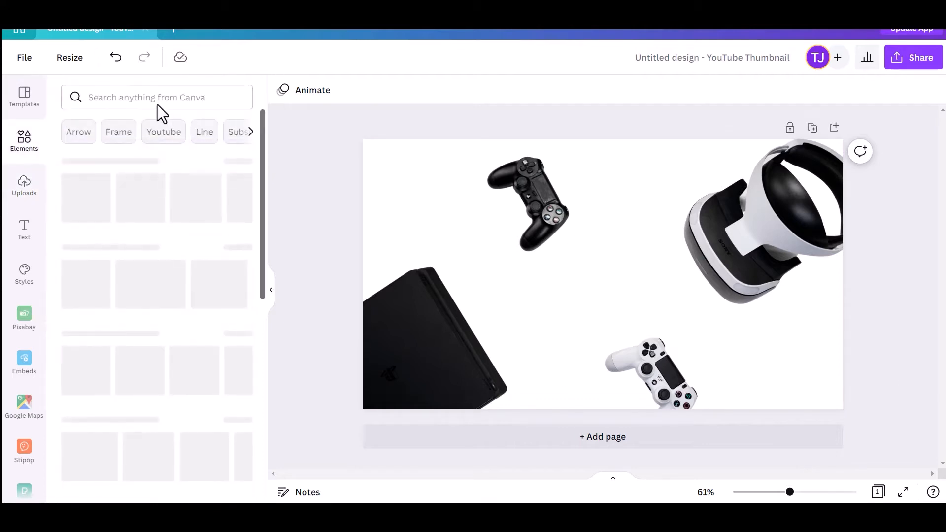
click(152, 98)
text(re)
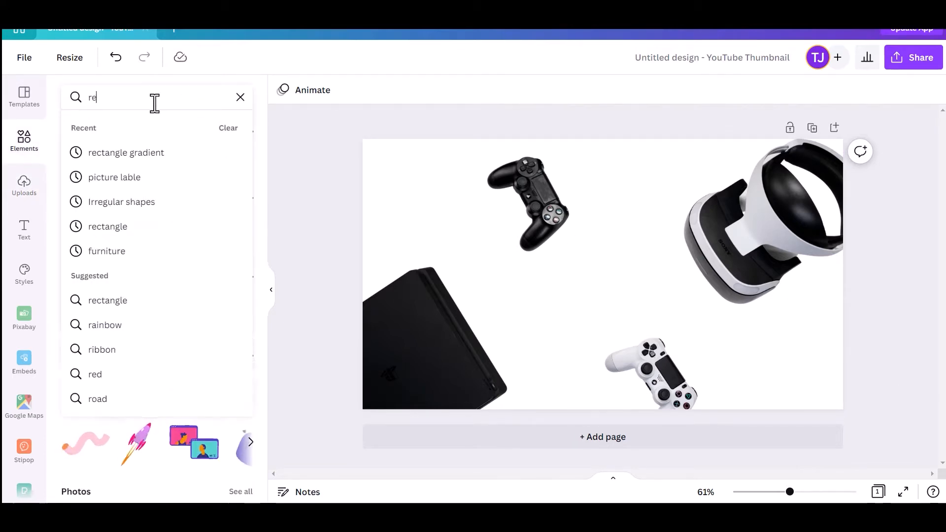
text(ctangl)
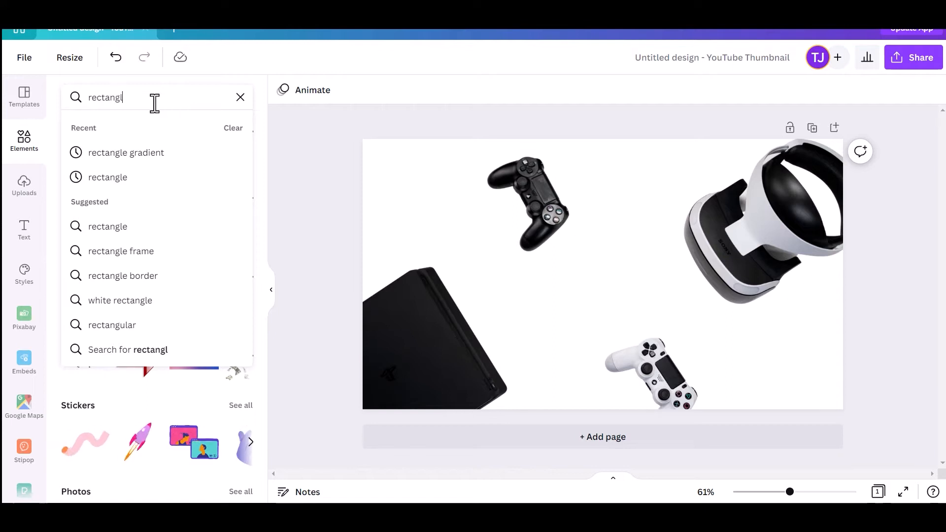
text(e gradient)
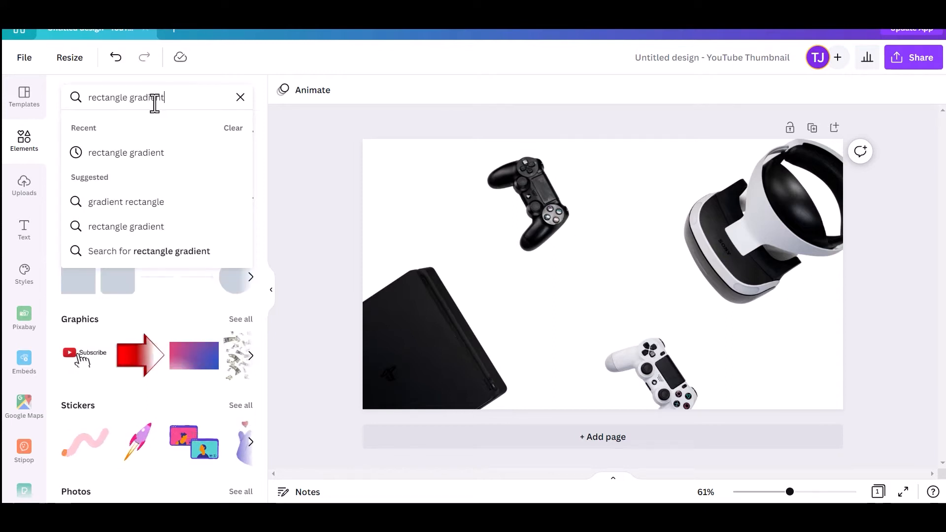
key(Return)
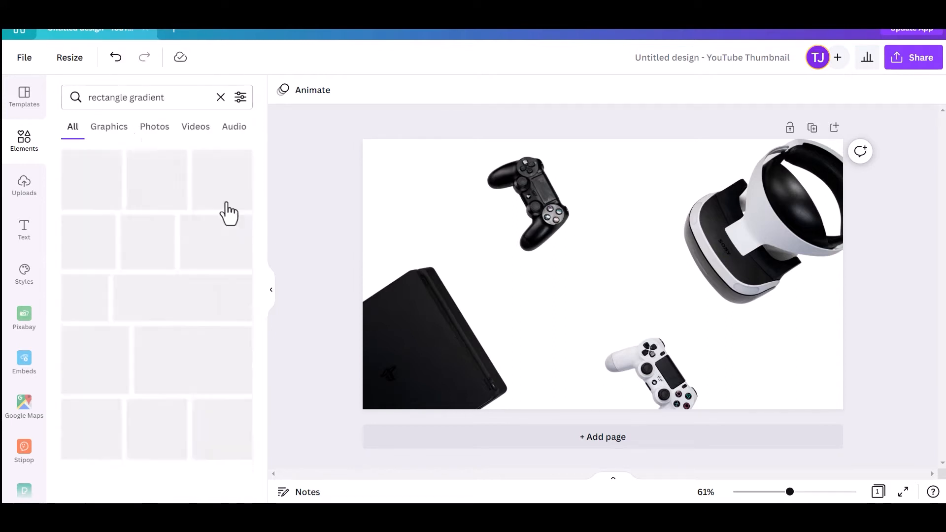
scroll(228, 363, down, 2)
scroll(224, 363, down, 3)
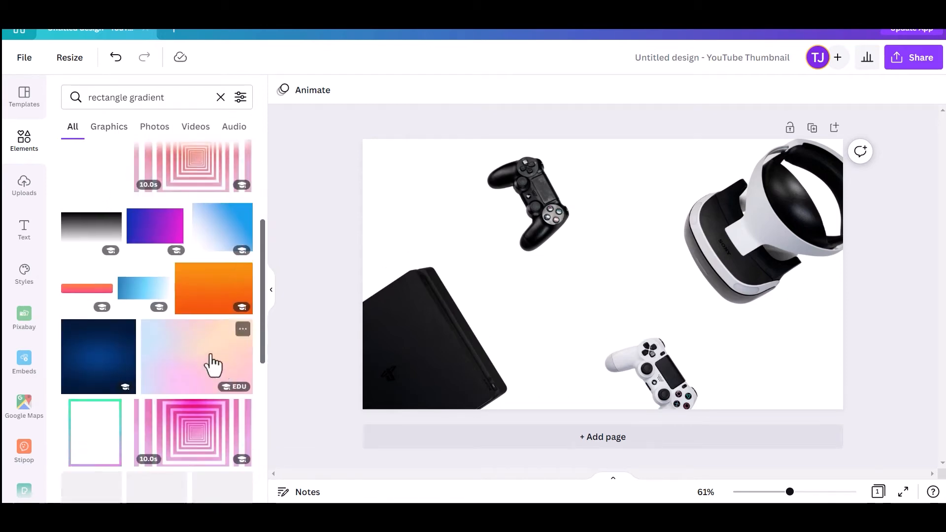
scroll(155, 234, down, 3)
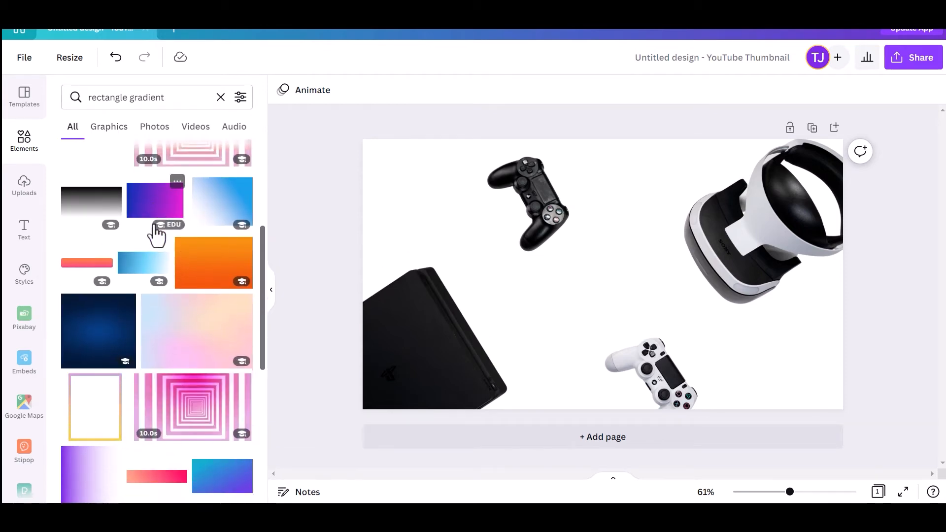
click(232, 380)
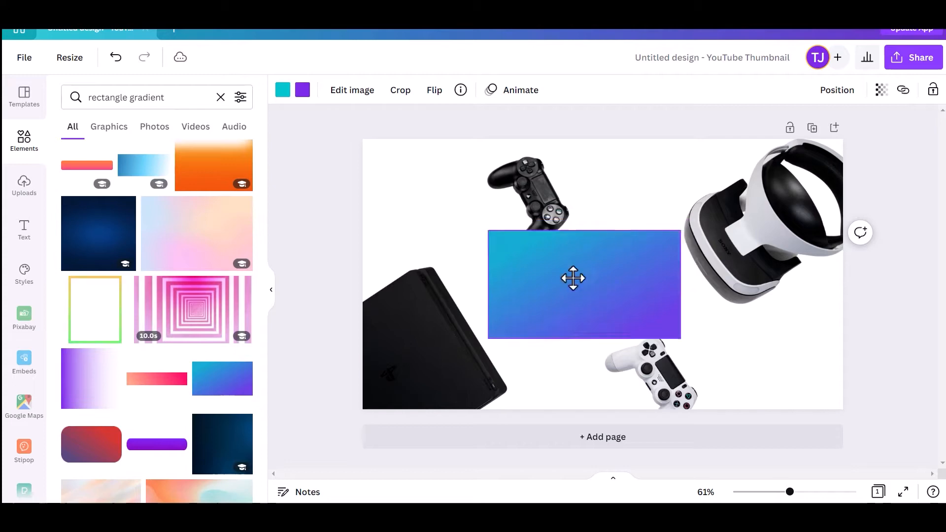
Step: Move and enlarge the gradient rectangle so it covers the whole page slightly past all edges
drag(570, 277, 471, 192)
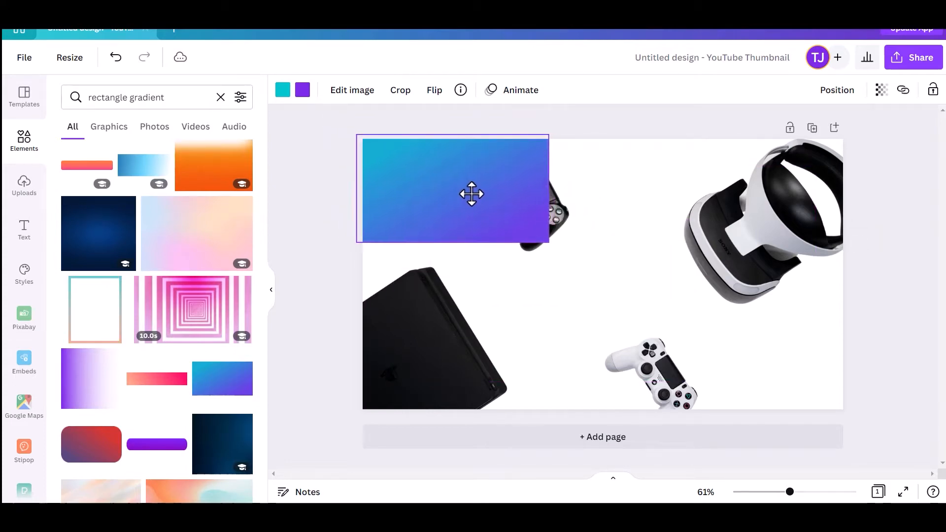
drag(543, 240, 854, 403)
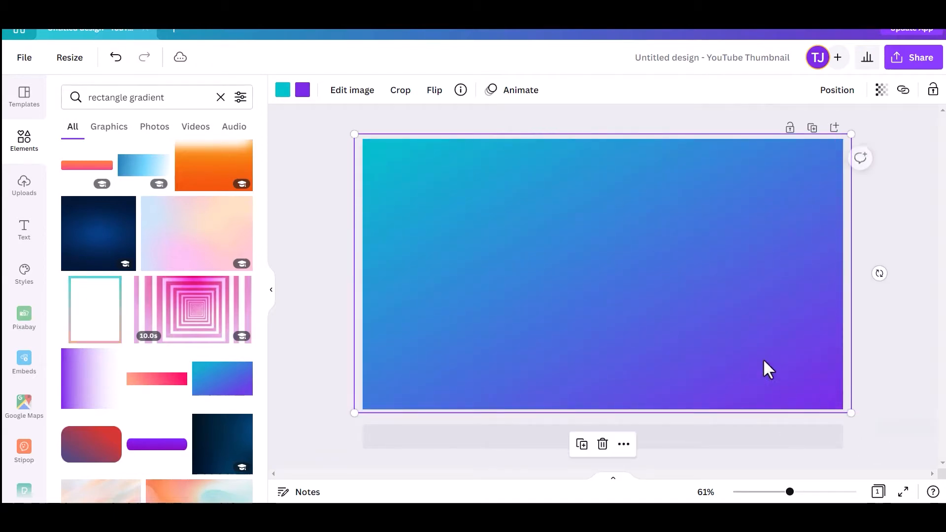
drag(763, 359, 764, 363)
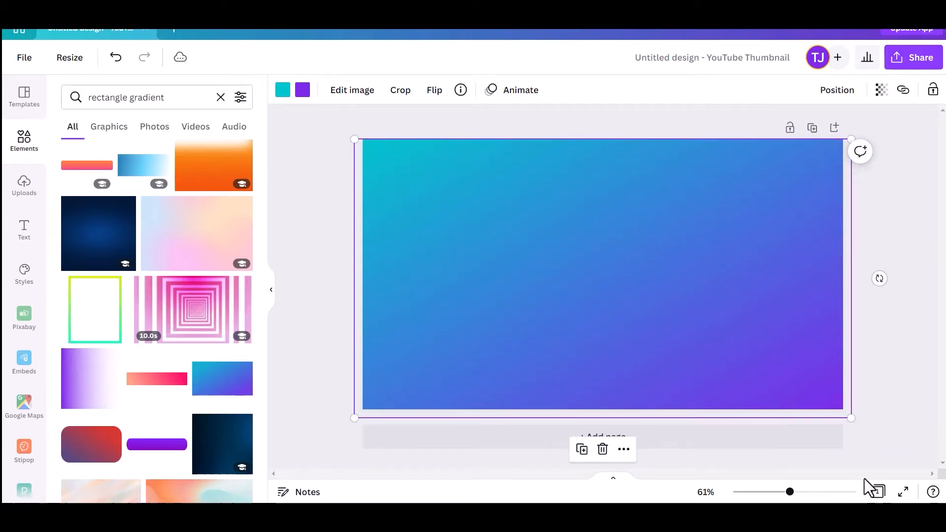
drag(852, 419, 866, 426)
drag(808, 406, 769, 352)
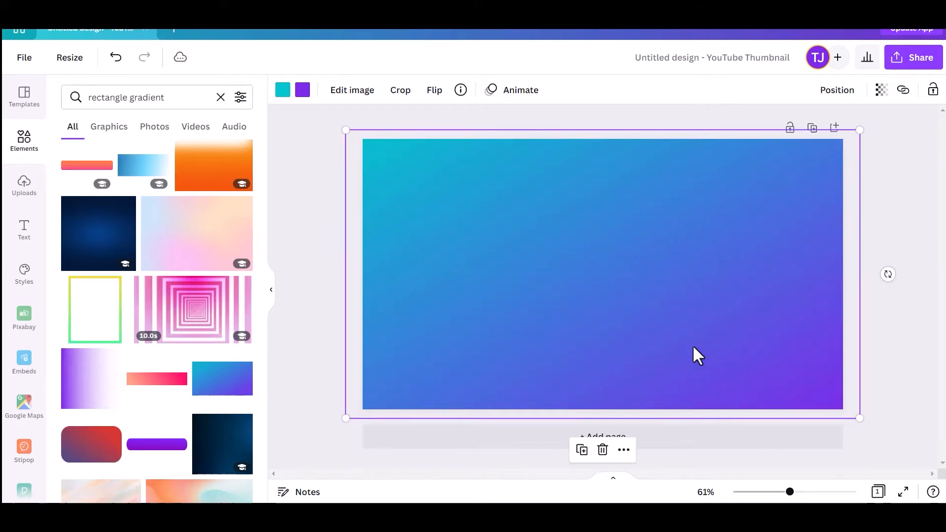
Step: Change the purple colour of the gradient rectangle to 210744
click(303, 90)
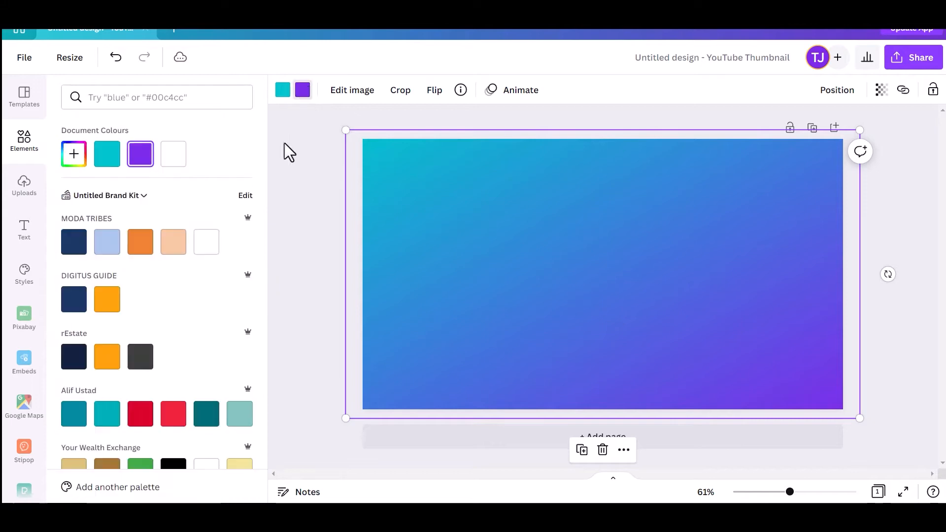
click(180, 98)
text(210)
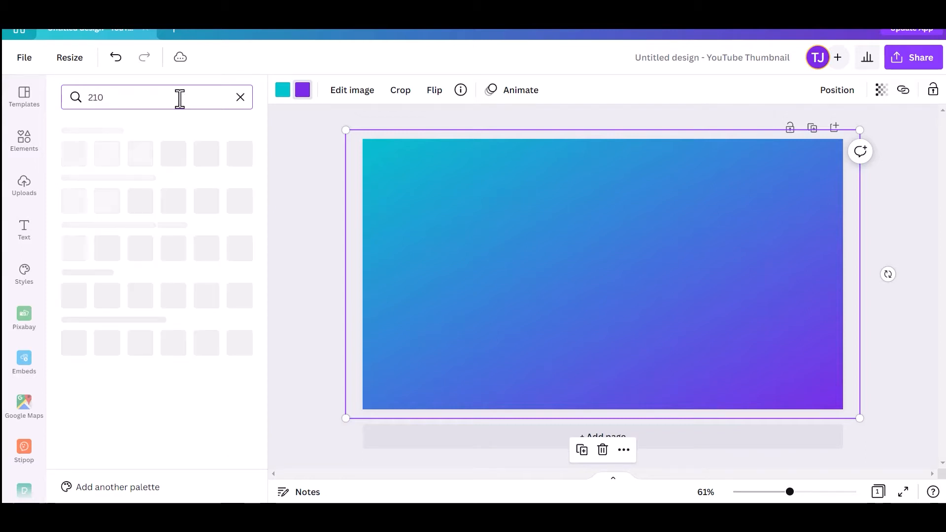
text(744)
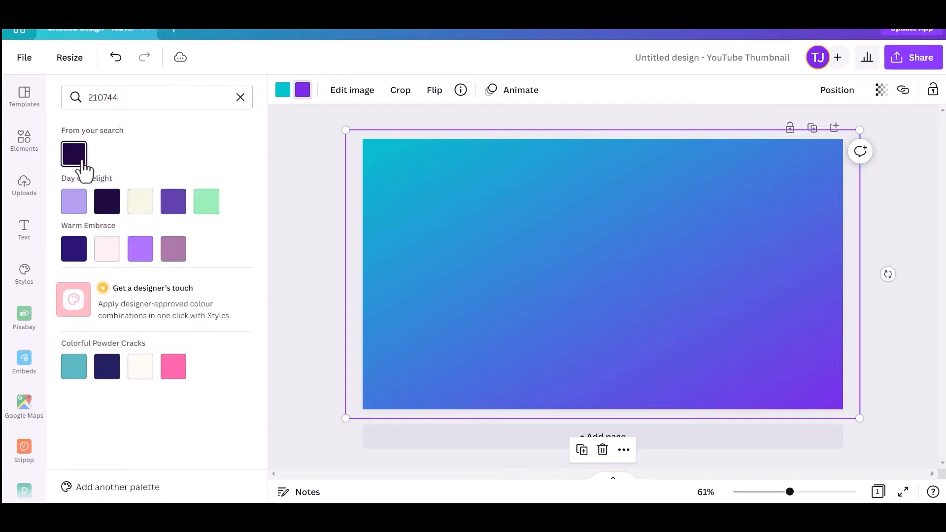
click(83, 161)
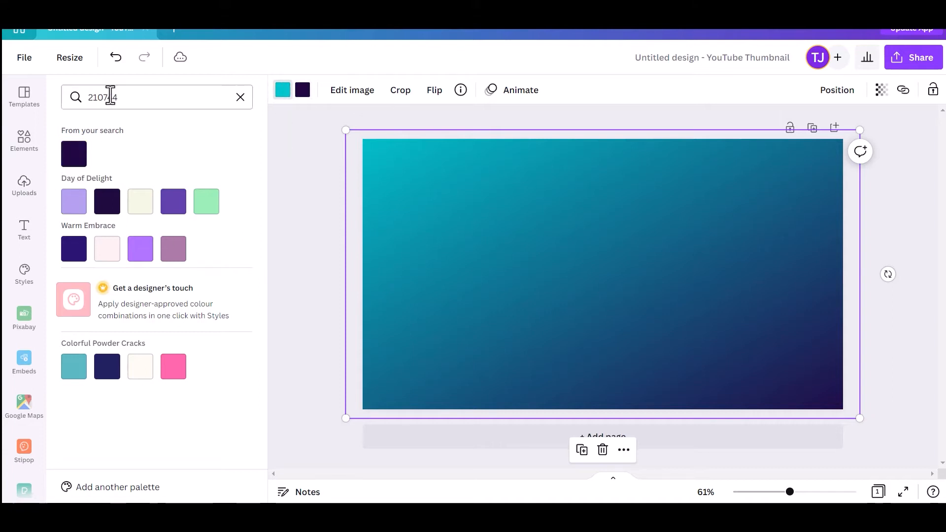
Step: Change the teal colour of the gradient rectangle to a45ac6
click(240, 98)
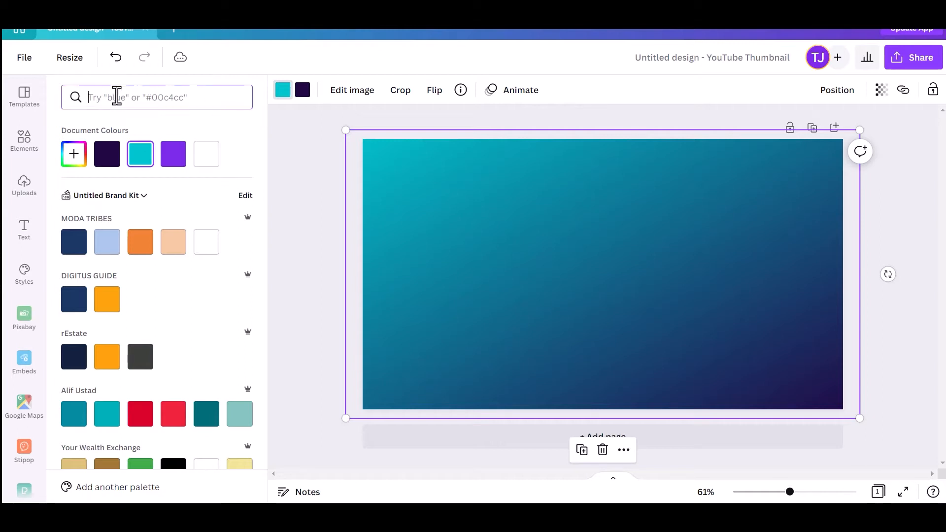
key(Return)
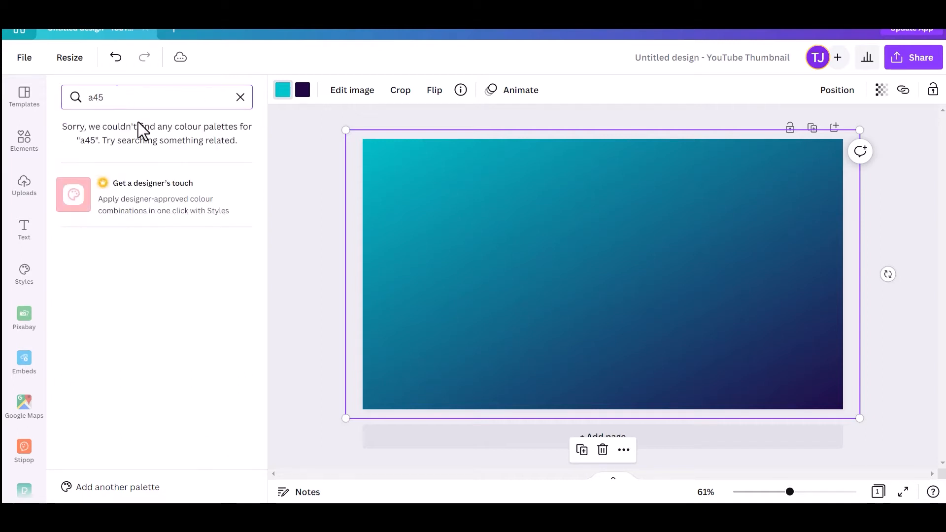
text(a45ac)
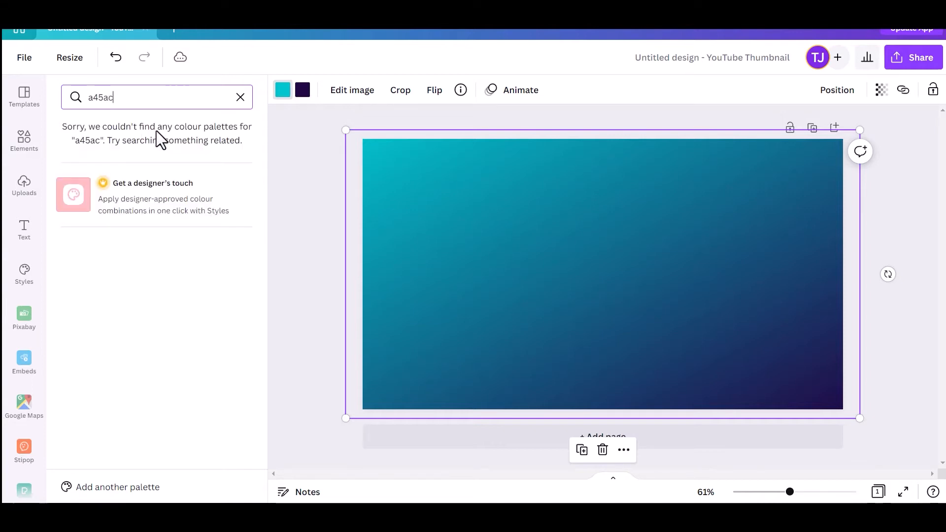
text(6)
click(86, 156)
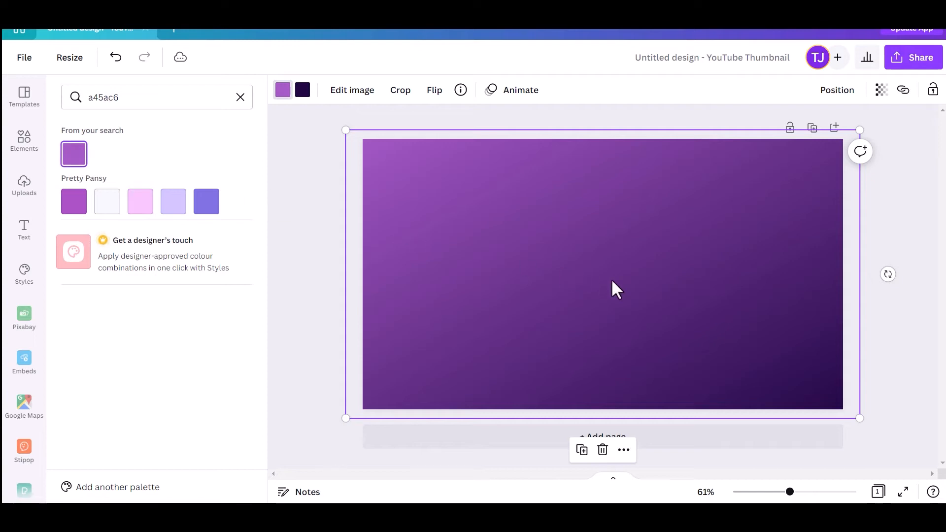
click(297, 261)
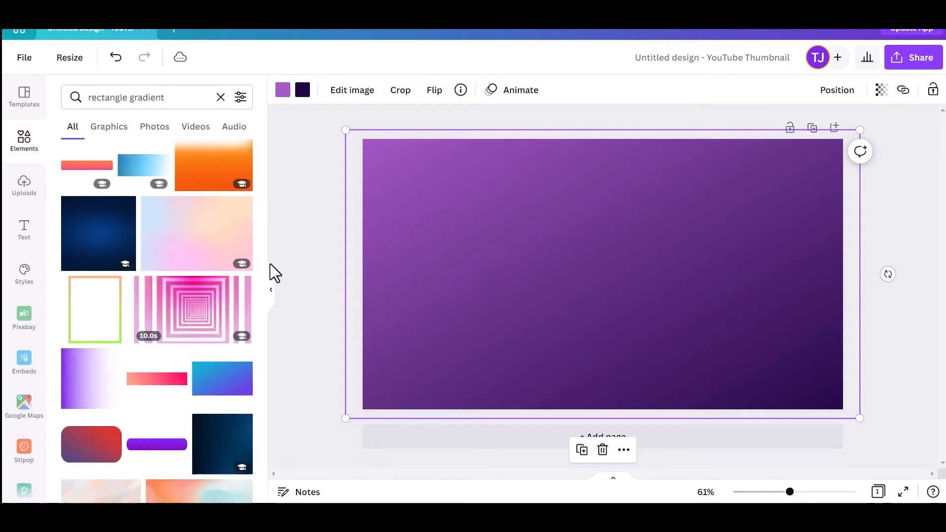
Step: Search the elements for "gaming" and add the gamer mascot with red headphones and controller
click(222, 97)
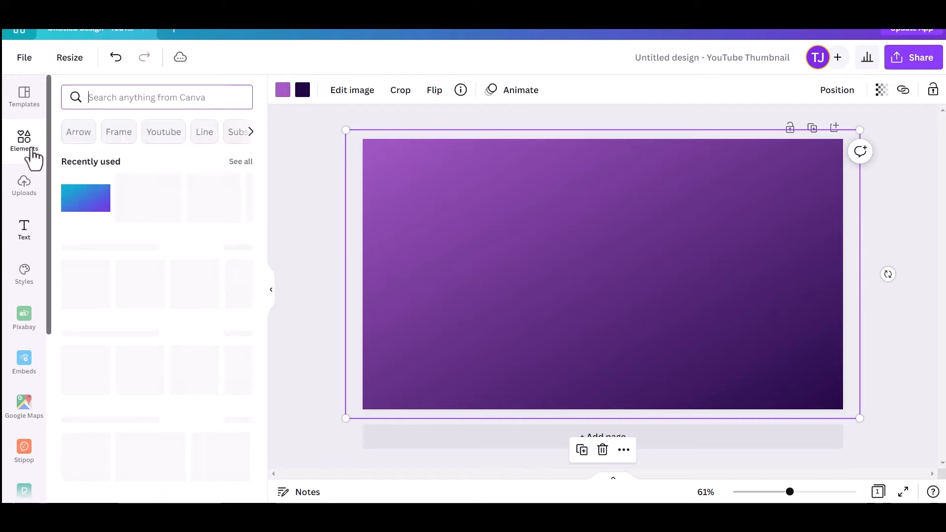
click(30, 185)
click(27, 142)
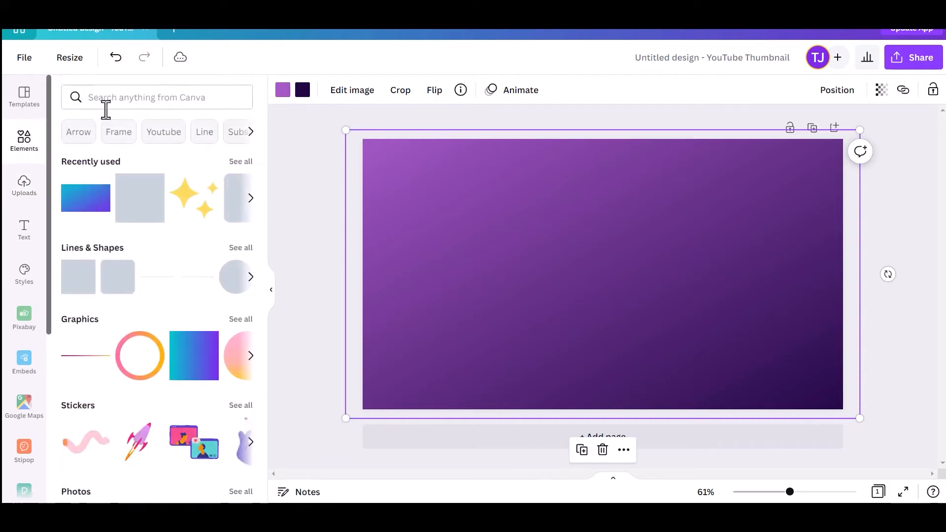
click(143, 99)
text(gaming)
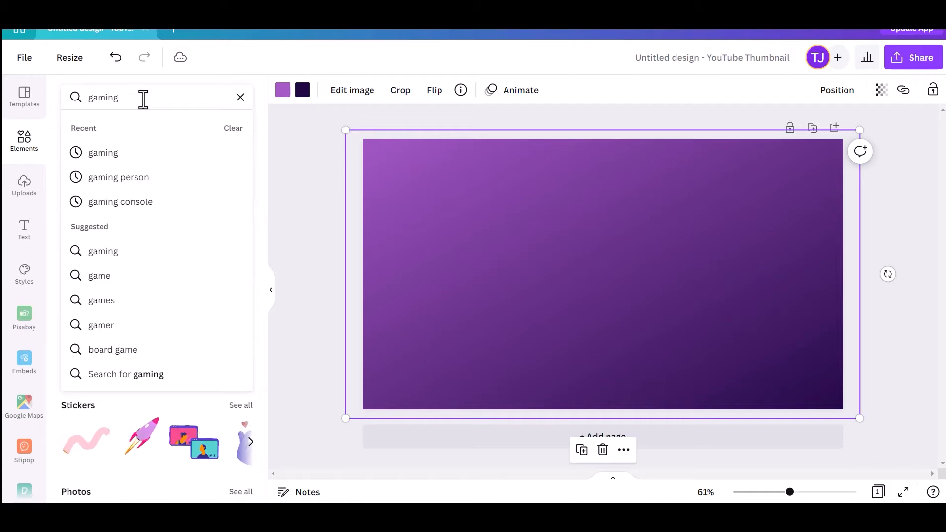
key(Return)
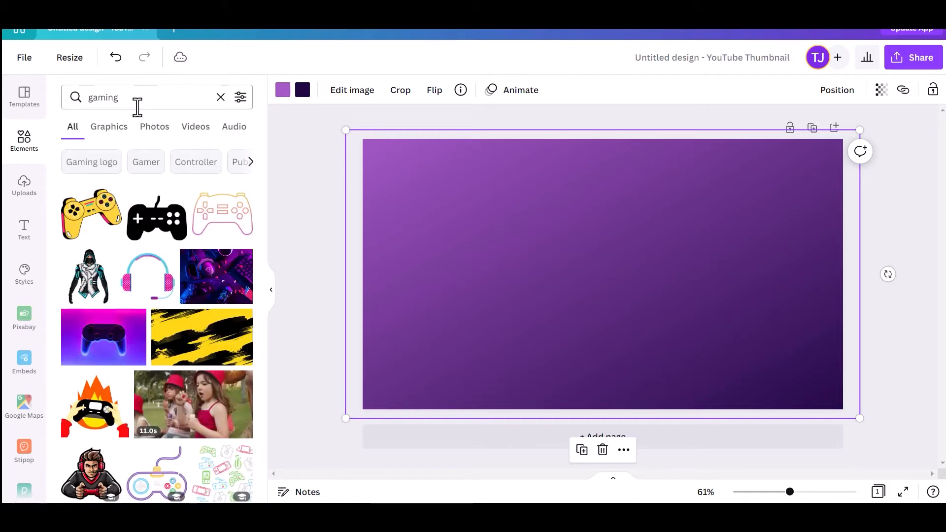
scroll(188, 317, down, 5)
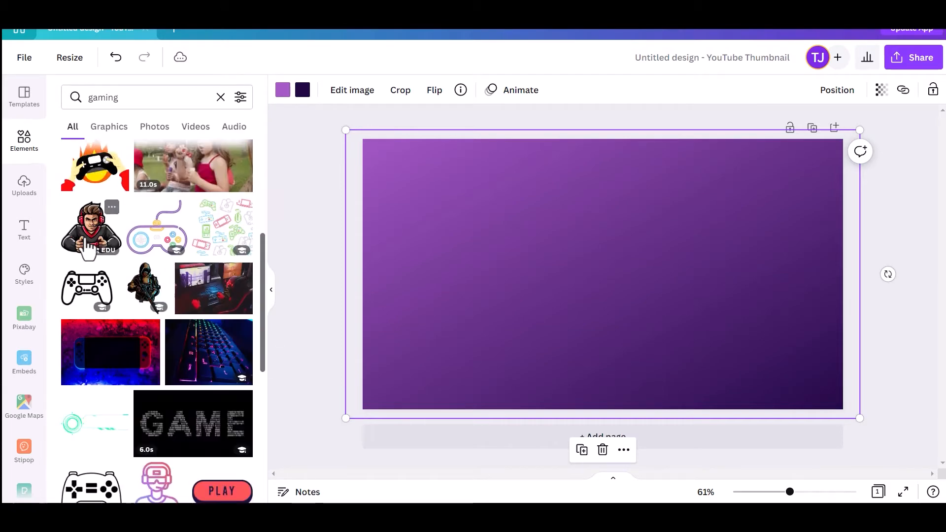
click(91, 228)
Step: Place the gamer mascot large in the lower-right corner of the thumbnail, with its base cut off by the page edge
drag(674, 315, 761, 354)
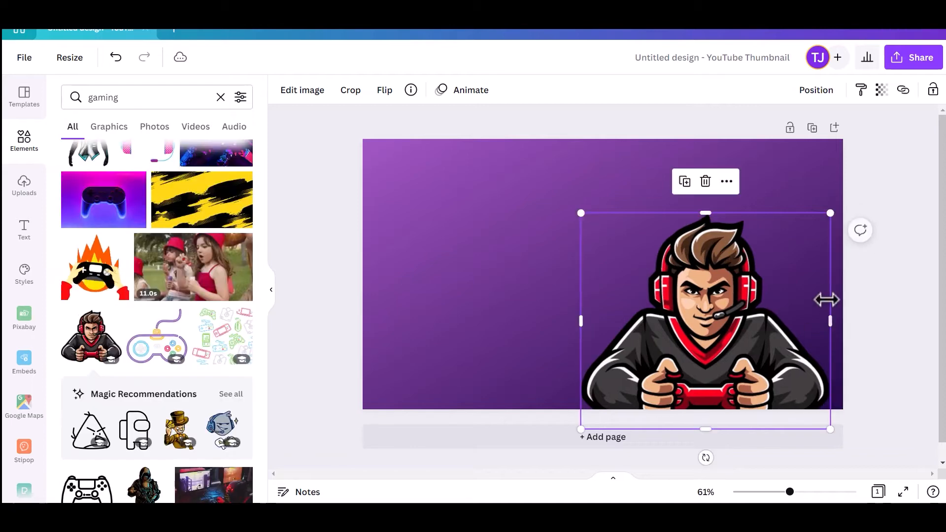
drag(781, 321, 776, 321)
click(327, 300)
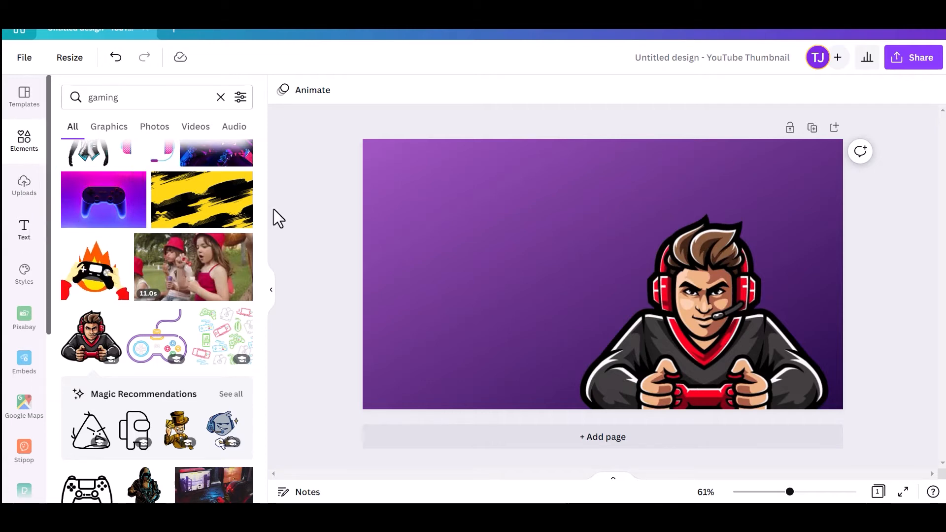
Step: Add a heading reading "HOW TO" in the upper-left area of the thumbnail and shrink it to size 35.5
click(24, 229)
click(154, 195)
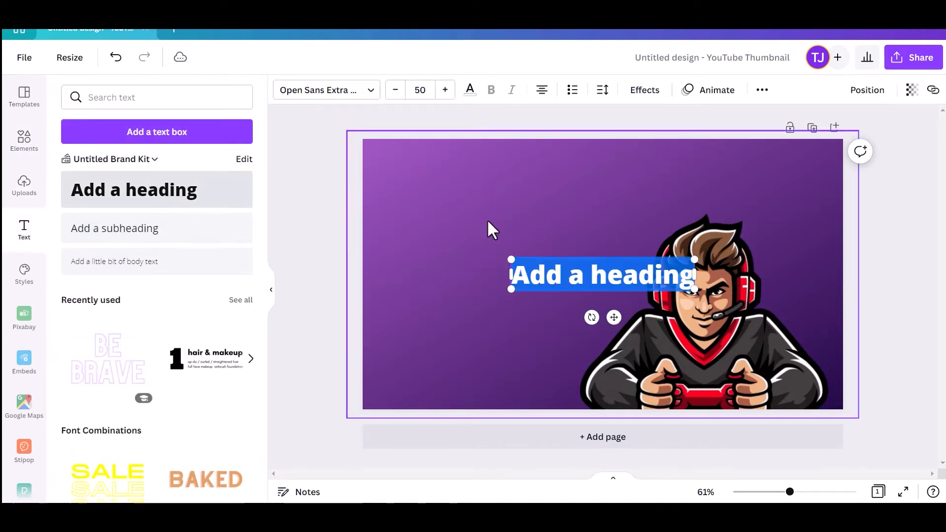
drag(613, 317, 499, 256)
double_click(482, 225)
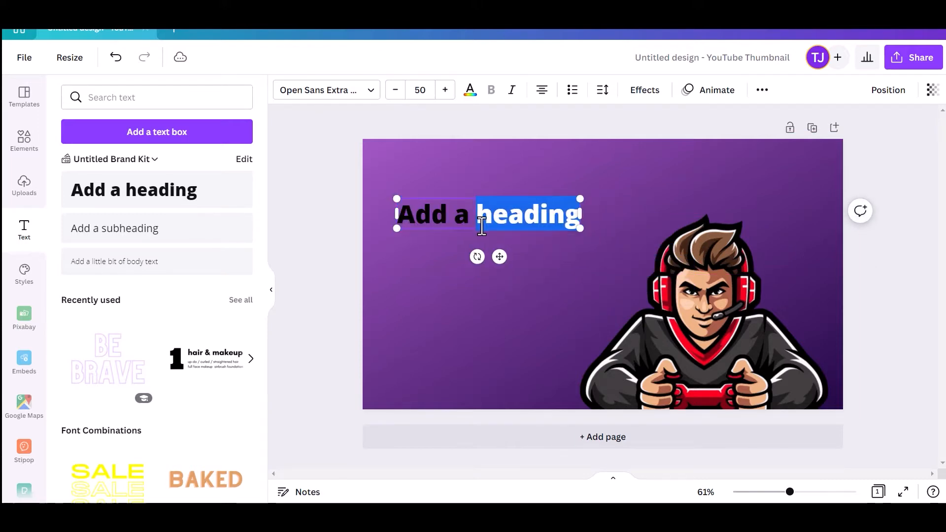
triple_click(481, 226)
text(HOW TO)
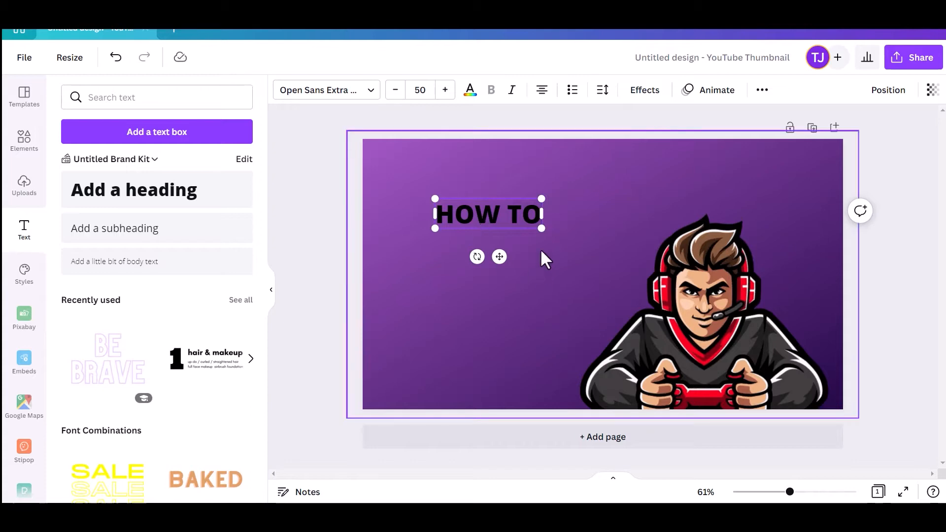
drag(541, 228, 506, 235)
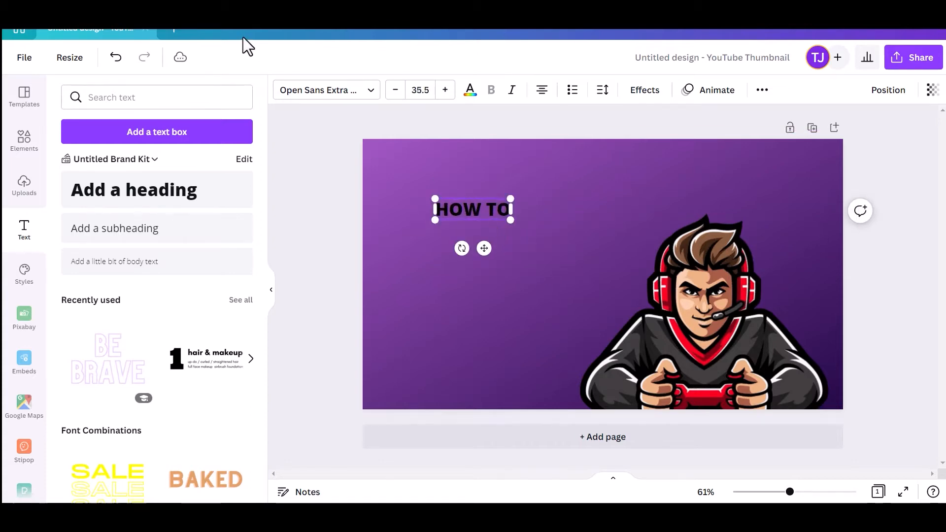
Step: Change the font of the "HOW TO" heading to Eczar Regular
click(311, 93)
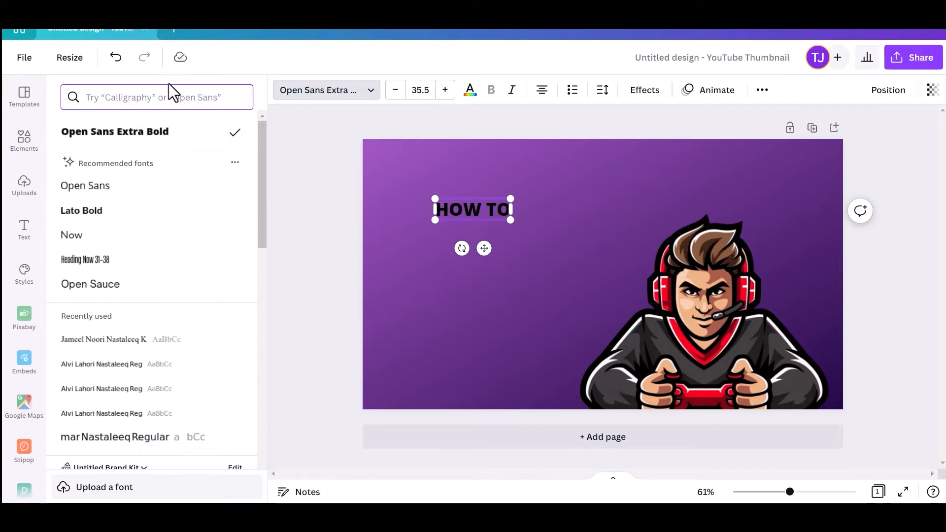
text(ec)
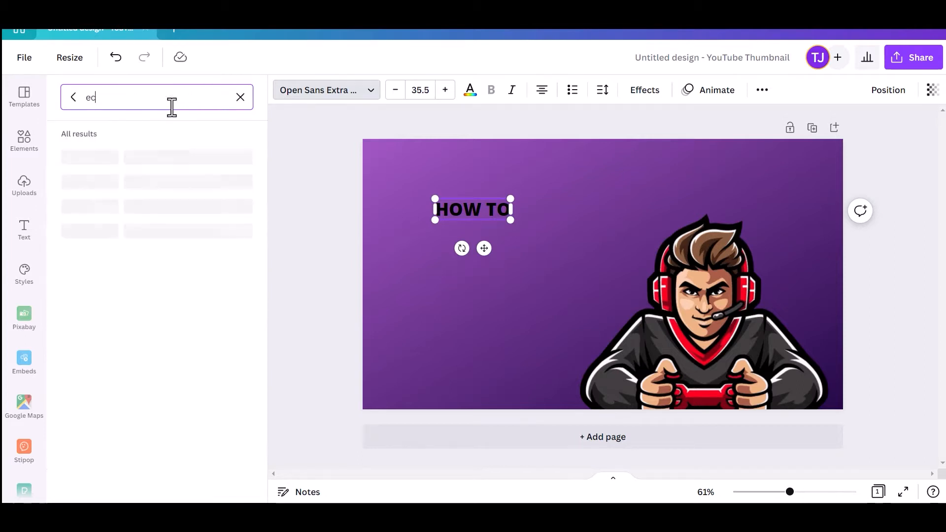
text(zar)
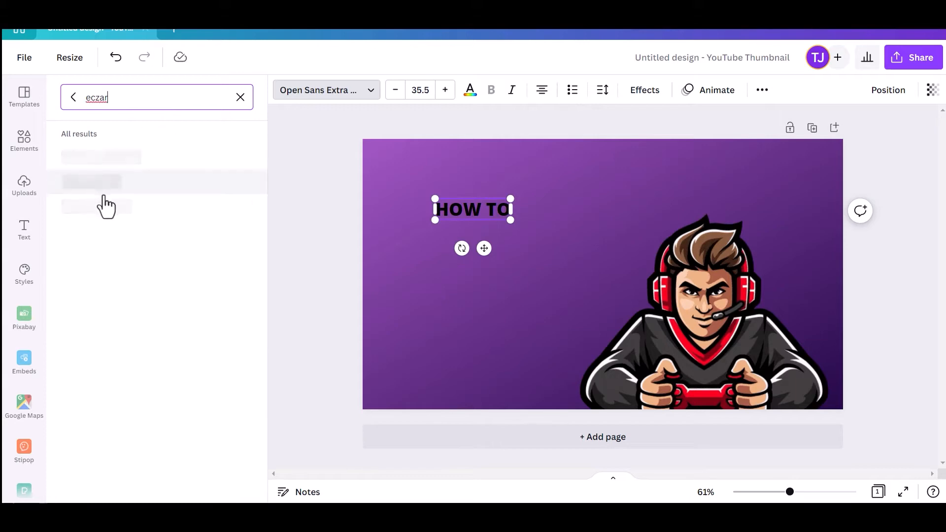
click(116, 183)
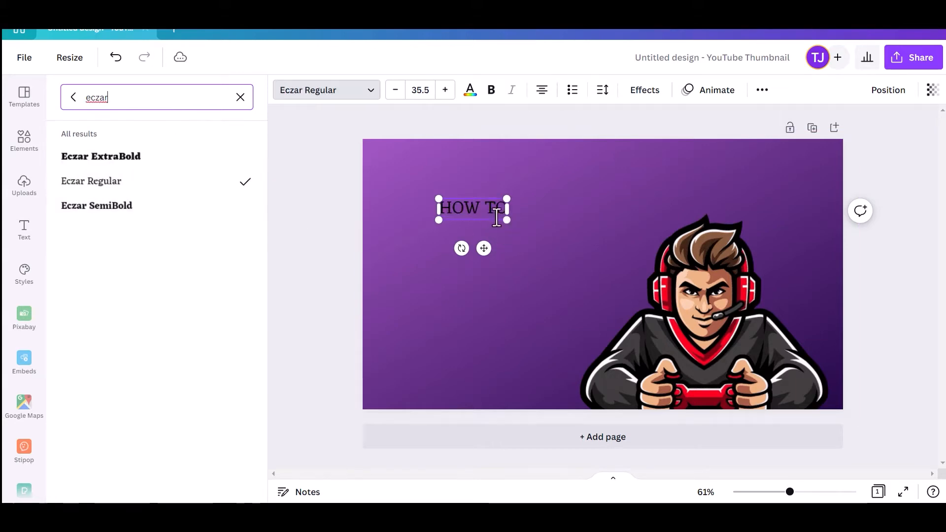
Step: Enlarge the "HOW TO" text to about size 39.1 and move it to the thumbnail's left margin
drag(510, 217, 514, 212)
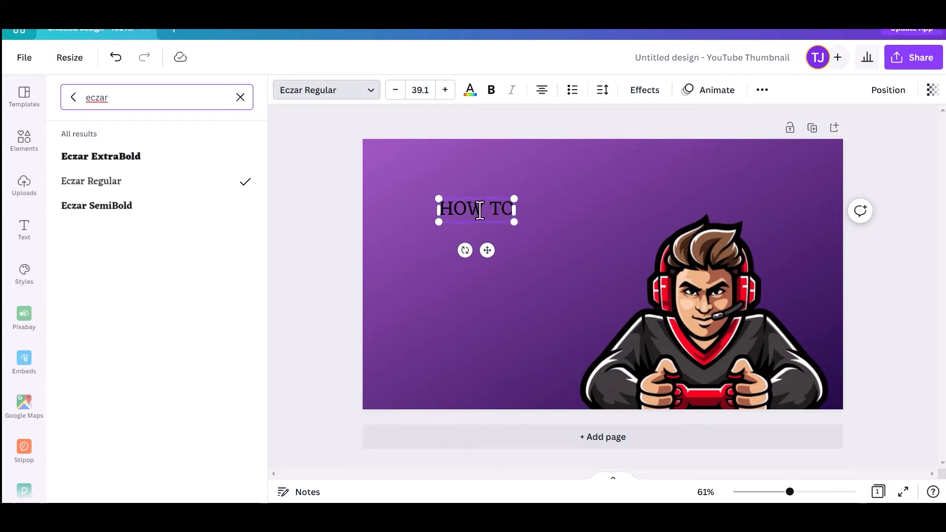
drag(487, 249, 438, 245)
click(320, 231)
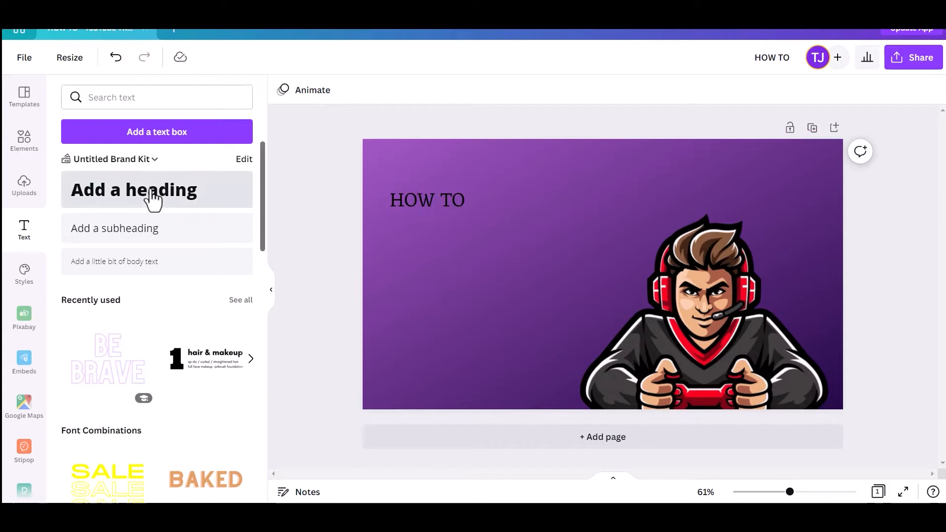
Step: Add a second heading reading "GAMING" and enlarge it to size 110 beside the mascot
click(164, 206)
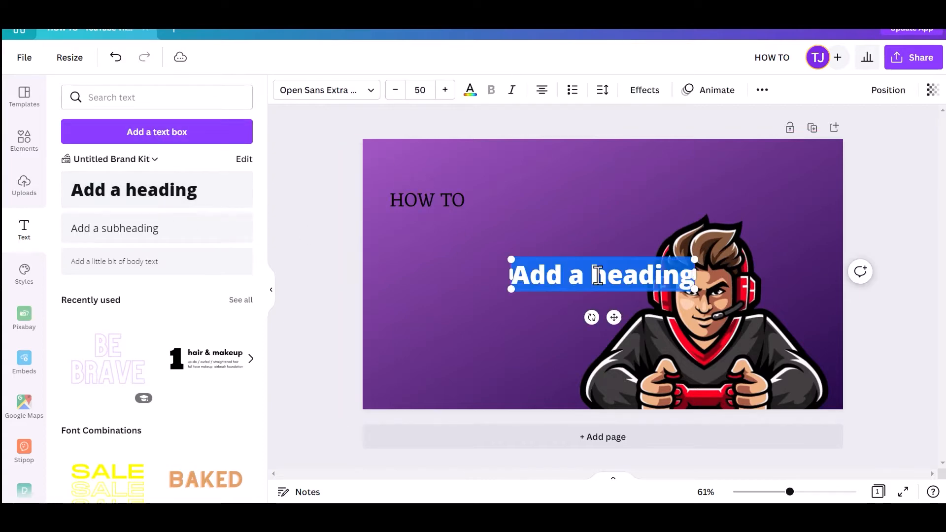
text(GAMING)
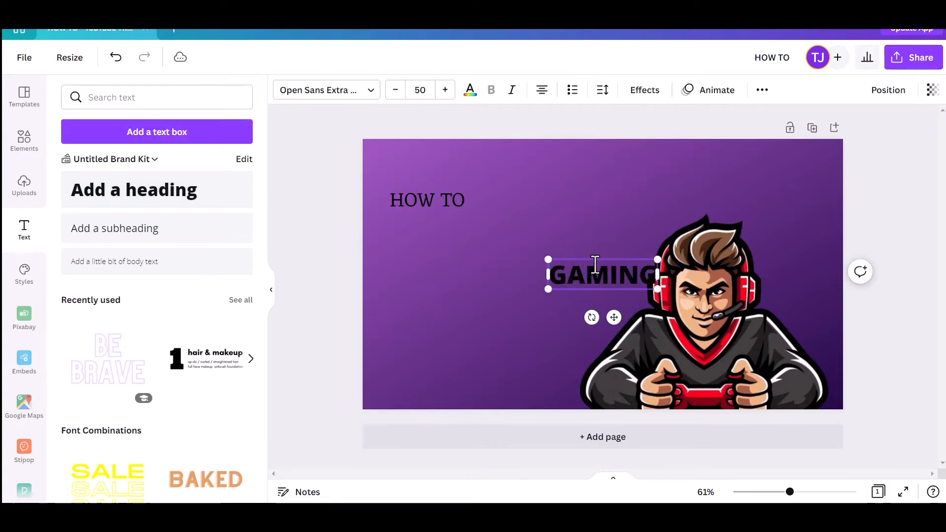
drag(495, 239, 416, 223)
click(374, 141)
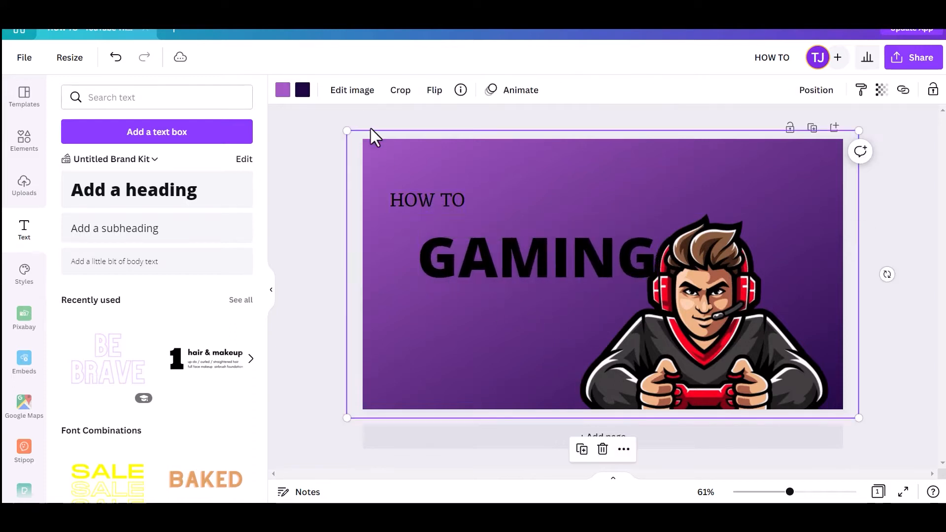
Step: Change the font of the "GAMING" heading to Brake
click(529, 283)
click(372, 91)
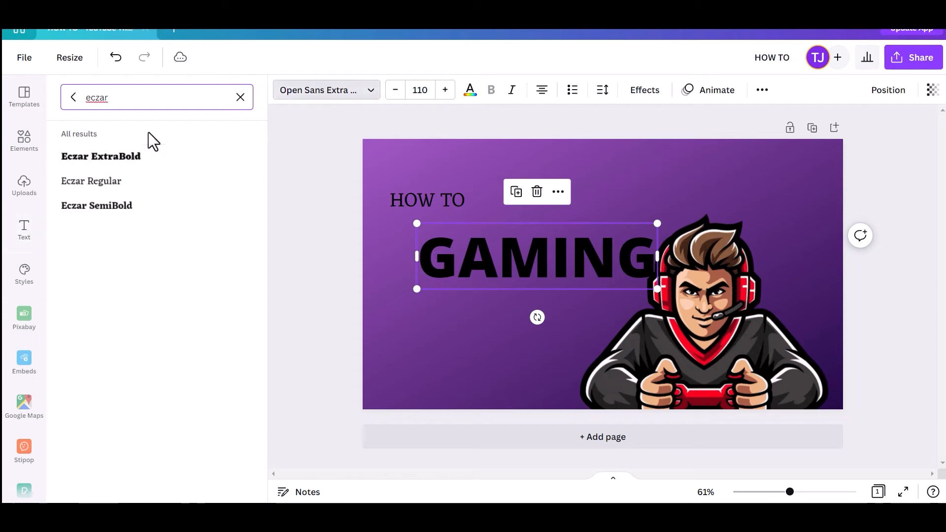
click(240, 97)
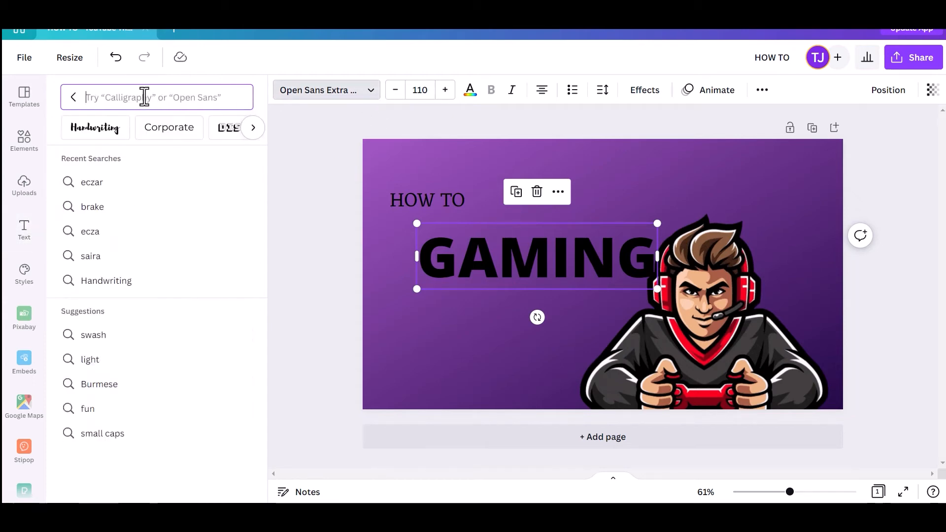
text(brake)
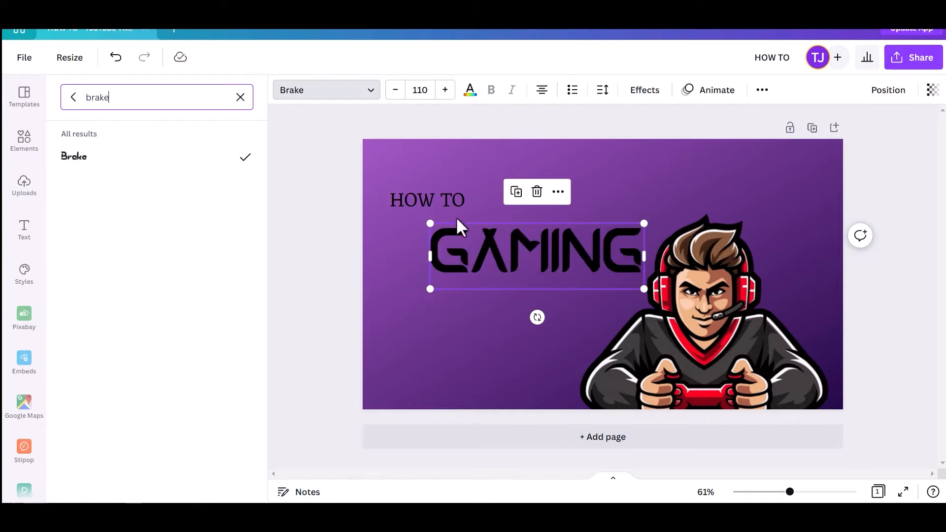
Step: Move the "GAMING" heading up and left so it sits directly below "HOW TO"
click(528, 267)
mouse_move(645, 287)
mouse_down()
mouse_move(671, 298)
mouse_move(644, 289)
mouse_up()
drag(542, 258, 496, 254)
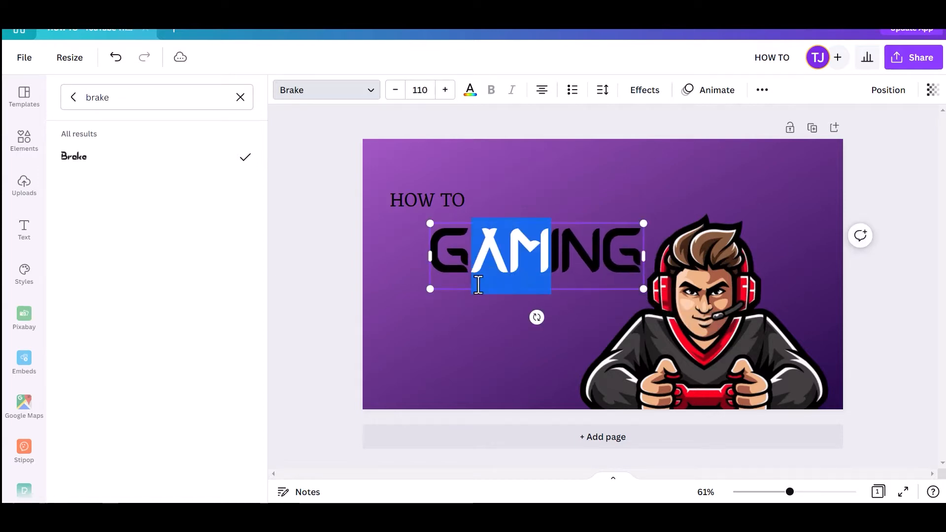
click(472, 315)
click(494, 264)
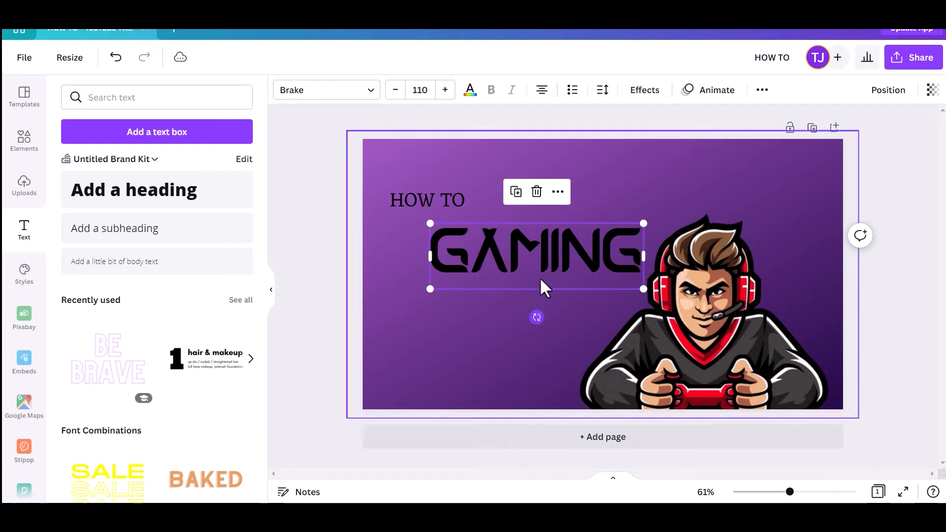
drag(583, 270, 561, 255)
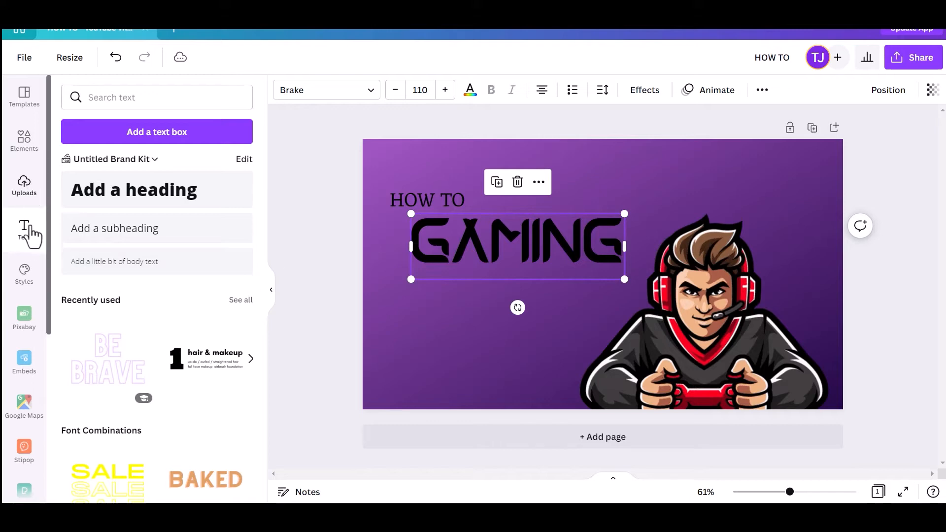
Step: Search the elements for "rectangle" and add a plain orange rectangle to the thumbnail
click(19, 147)
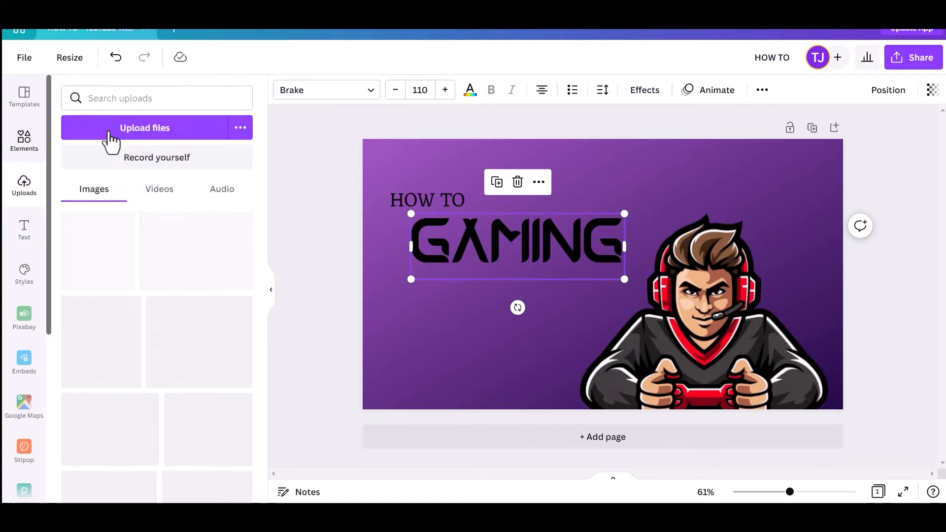
click(205, 96)
click(219, 97)
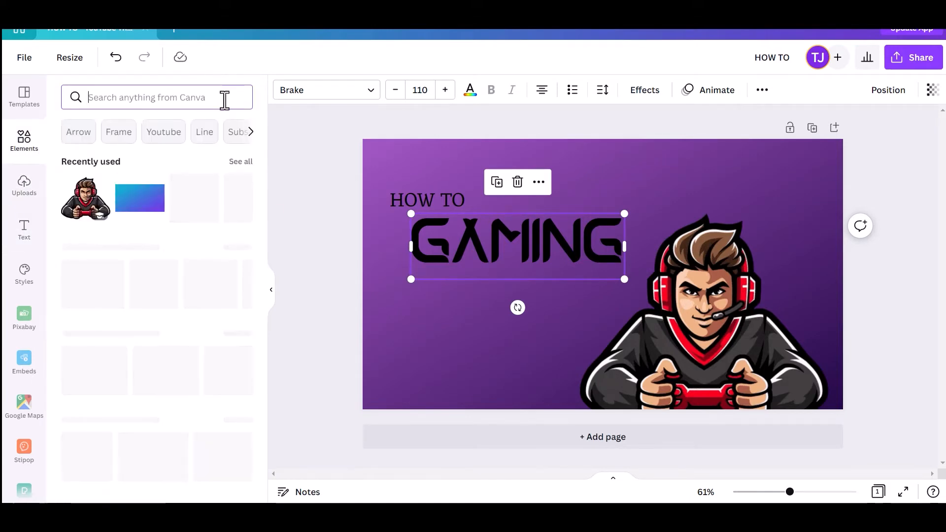
text(rectangle)
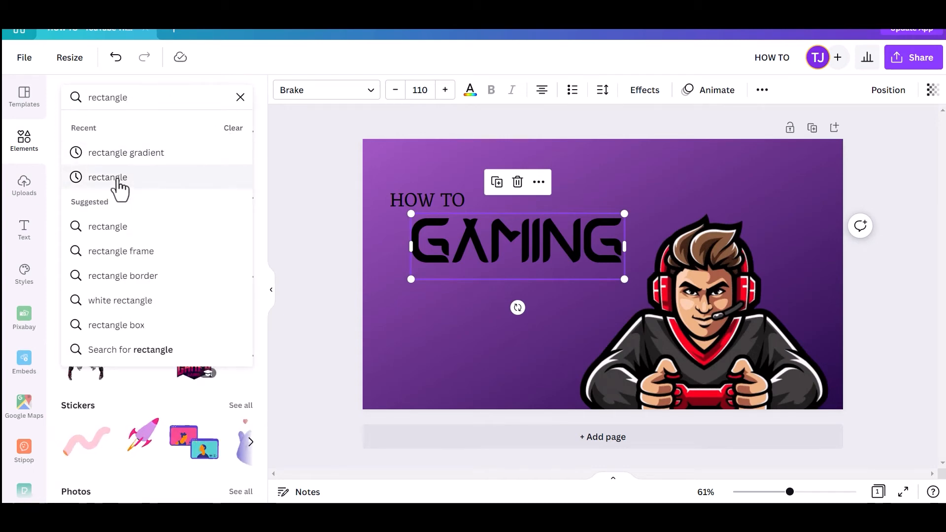
click(120, 187)
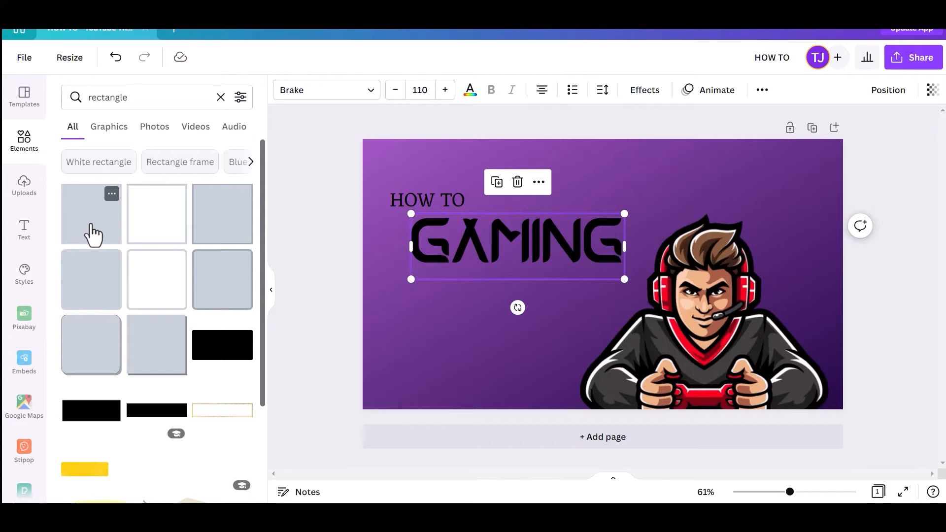
key(r)
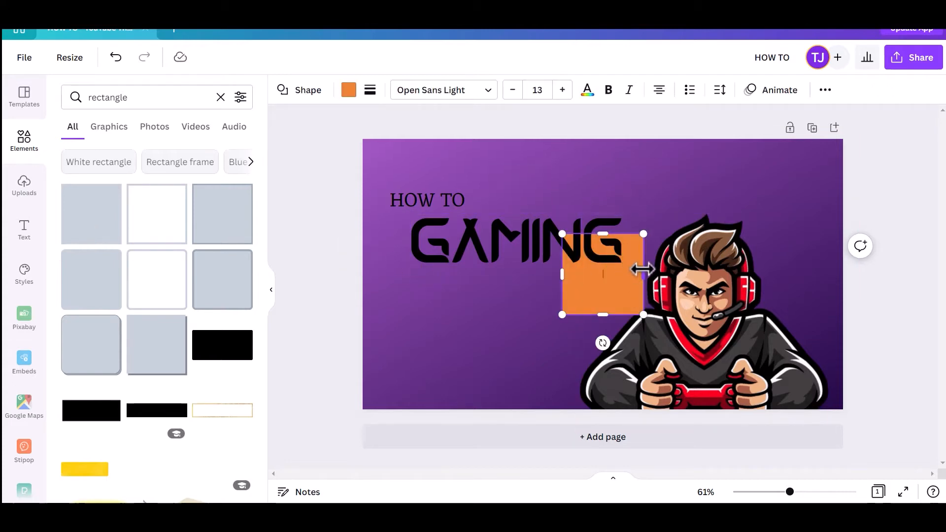
Step: Resize the orange rectangle to a narrow upright block about 136 high and place it below "HOW TO", left of "GAMING"
drag(643, 269, 582, 254)
click(580, 284)
drag(581, 290, 411, 268)
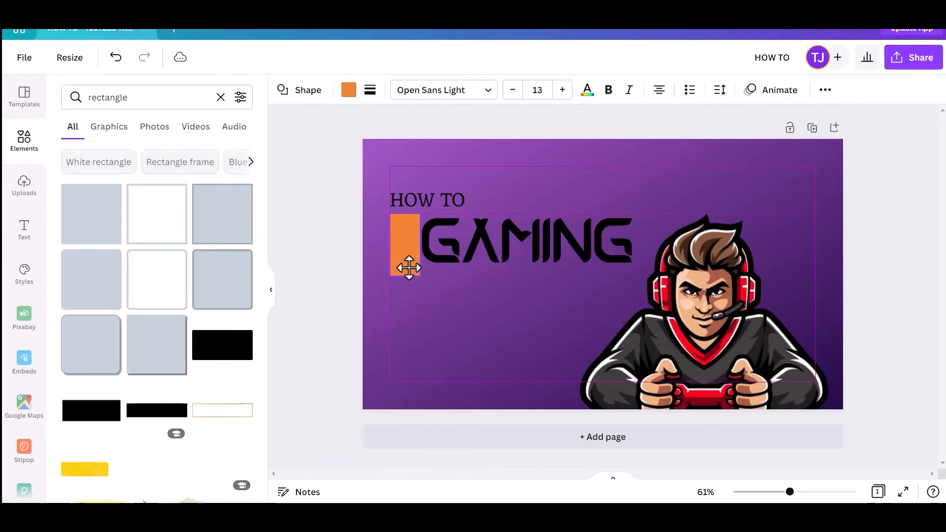
drag(408, 267, 406, 271)
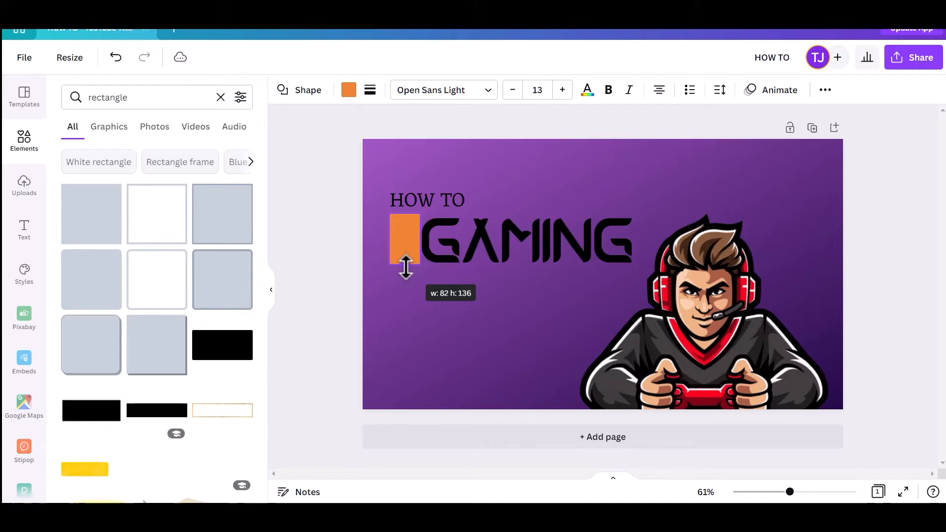
drag(405, 266, 414, 241)
Step: Align the "GAMING" heading right beside the orange rectangle
click(490, 247)
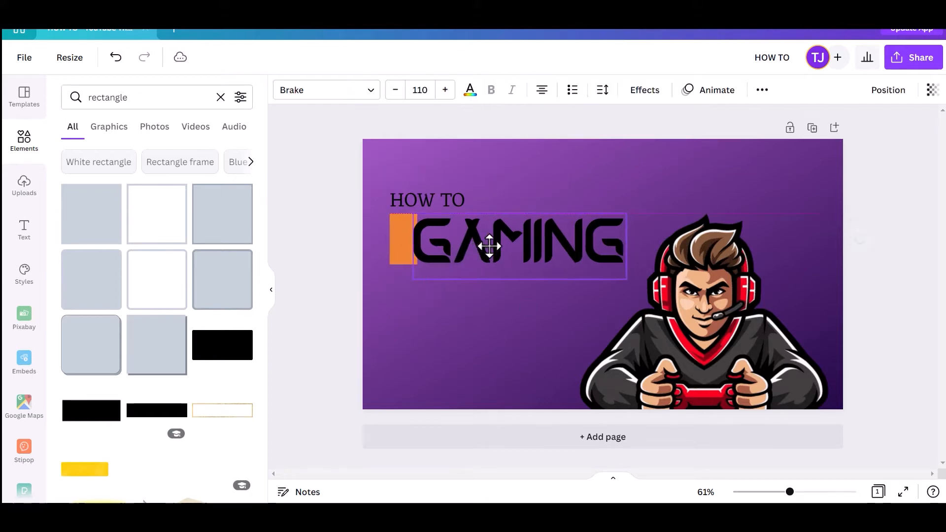
drag(495, 245, 497, 246)
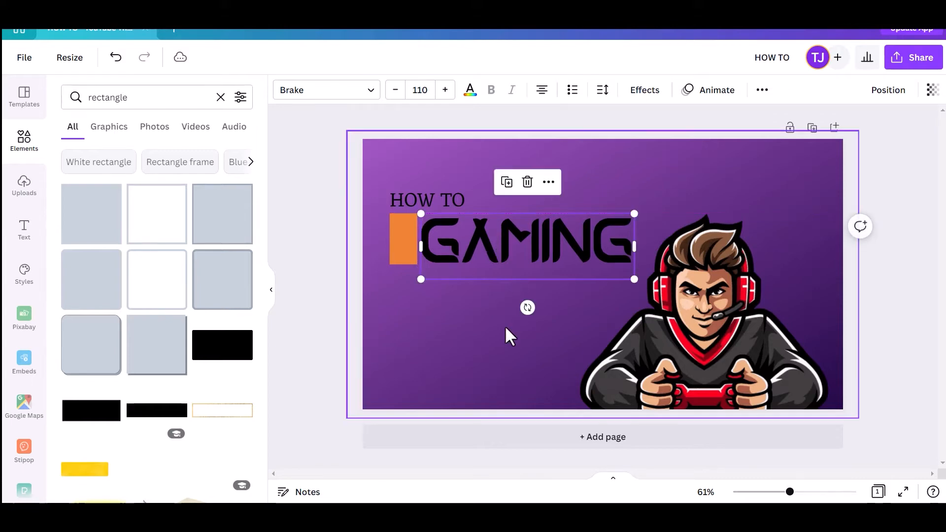
click(485, 376)
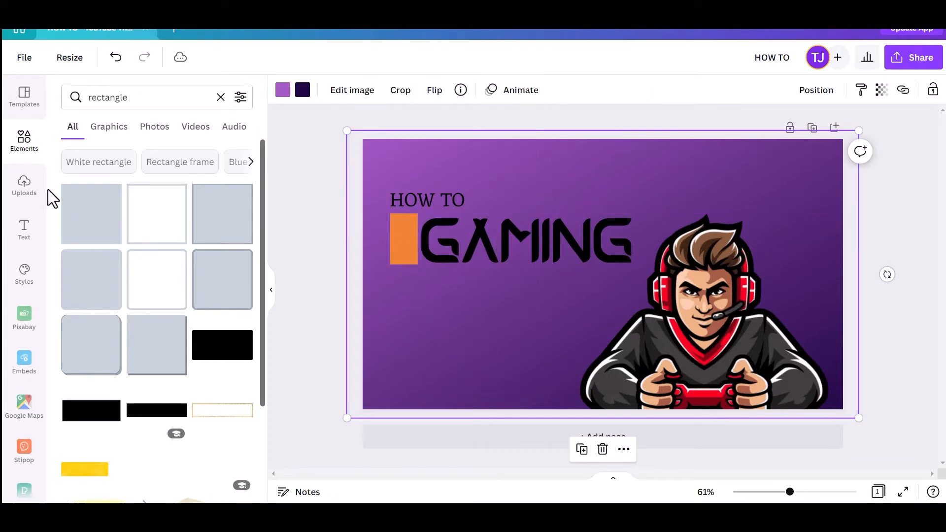
Step: Add a heading reading "GROW" and rotate it to run vertically from bottom to top
click(24, 229)
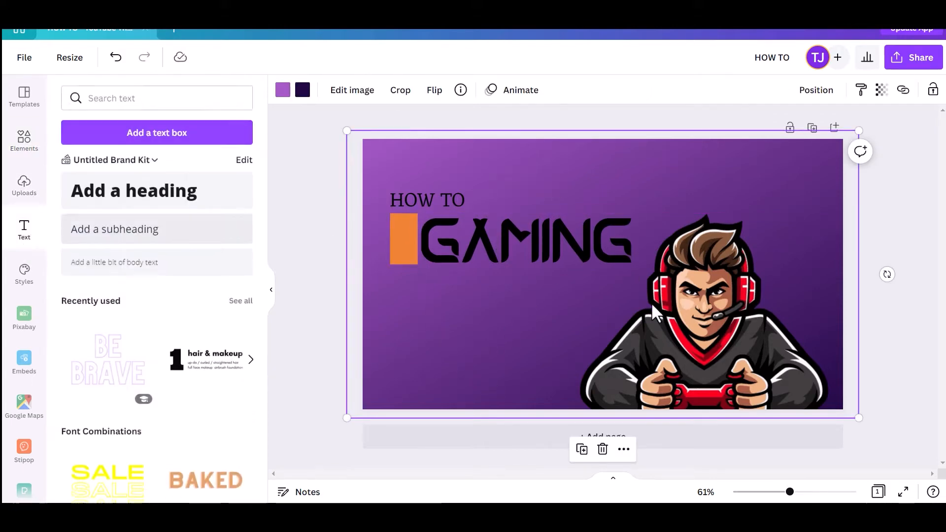
click(141, 197)
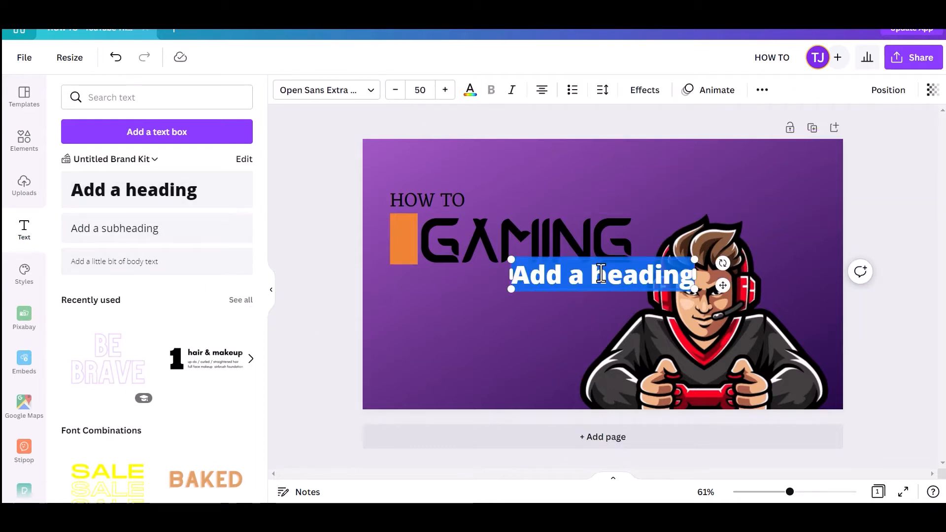
text(GROW)
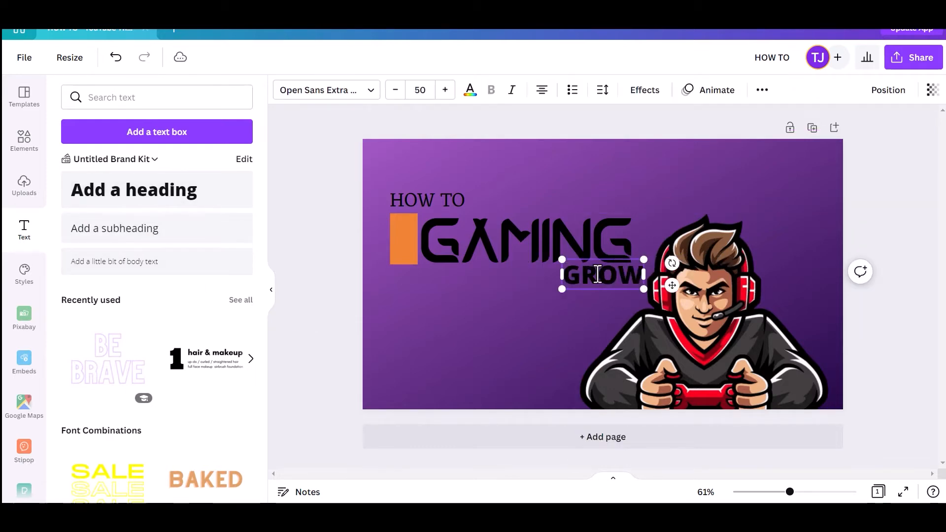
drag(672, 285, 588, 207)
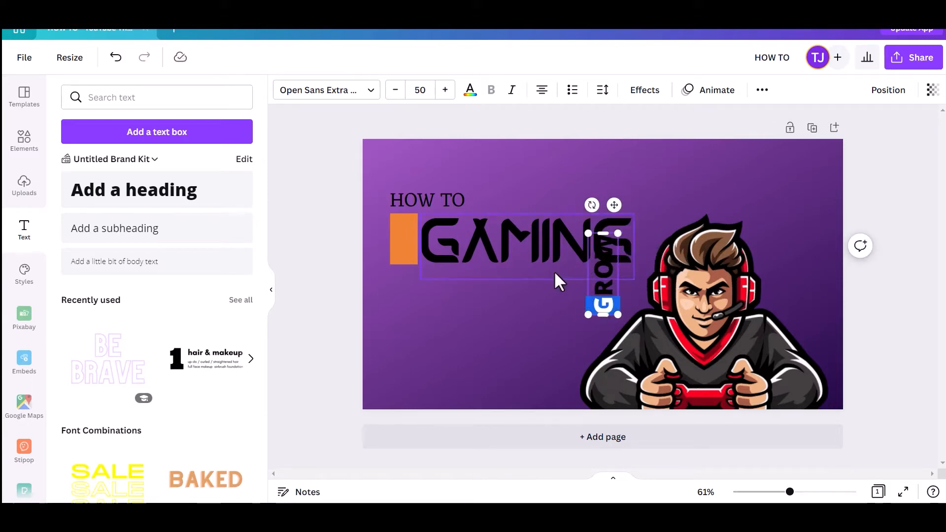
Step: Shrink the vertical "GROW" text to size 26.5 and place it on the orange rectangle
click(543, 304)
drag(605, 284, 452, 314)
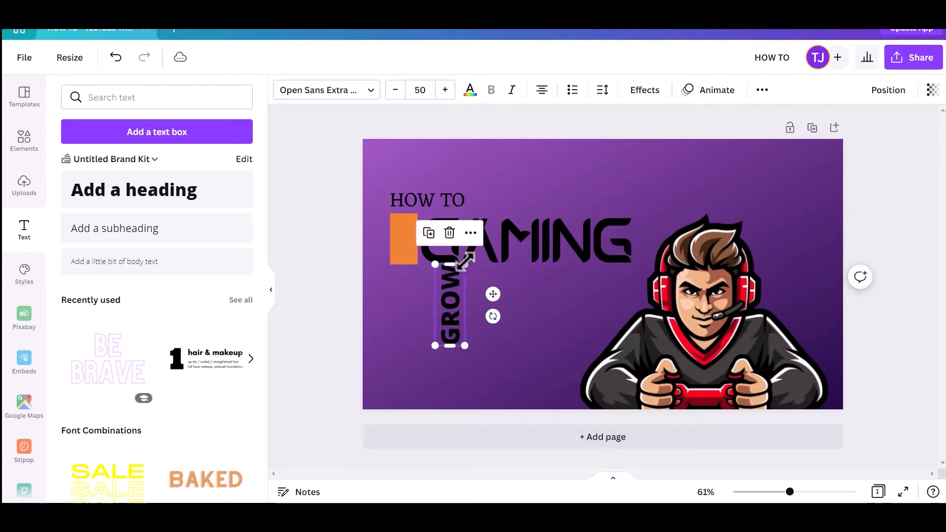
drag(465, 264, 405, 239)
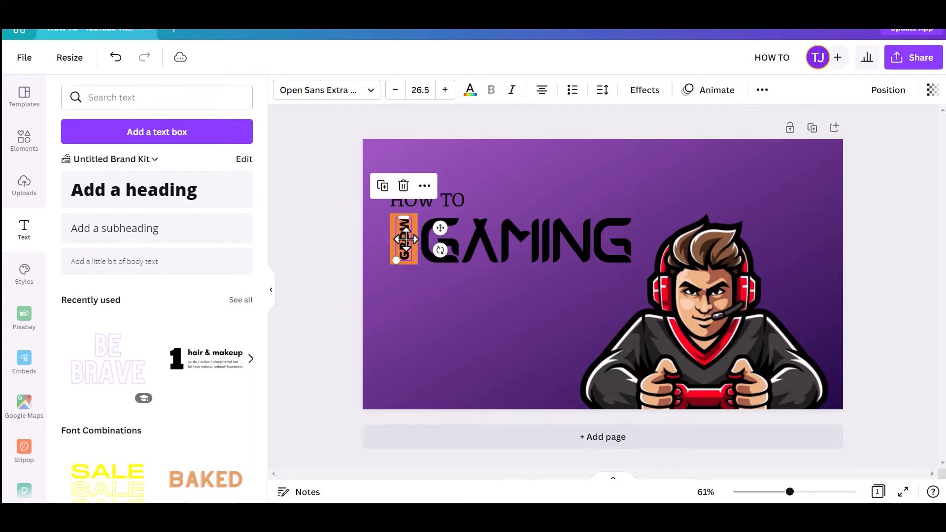
Step: Recolour the vertical "GROW" text on the orange rectangle white
click(446, 364)
click(403, 238)
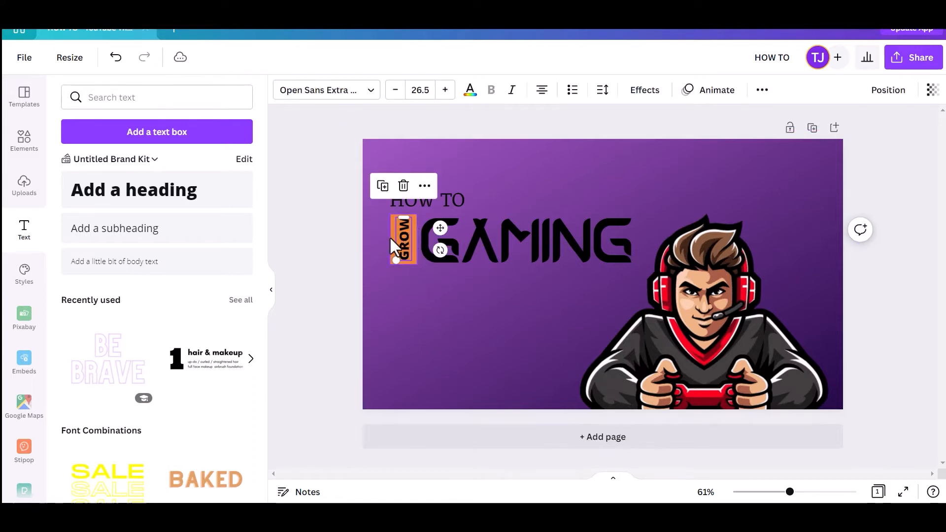
click(469, 90)
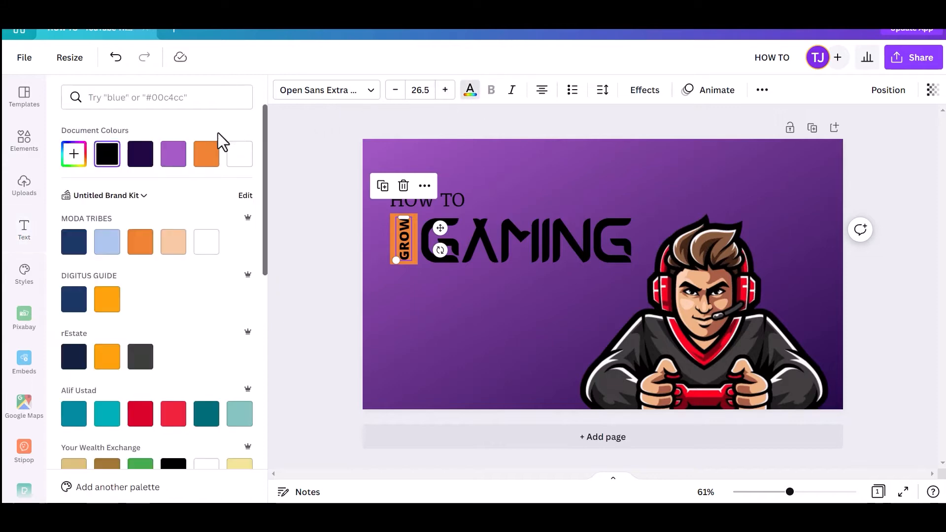
click(239, 165)
click(475, 345)
Step: Change the "HOW TO" text colour to white
click(422, 190)
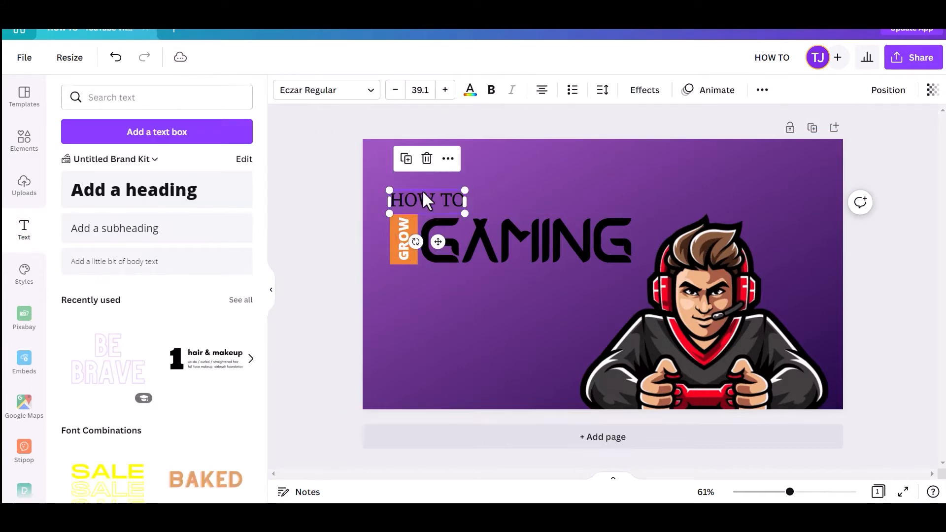
click(470, 94)
click(236, 160)
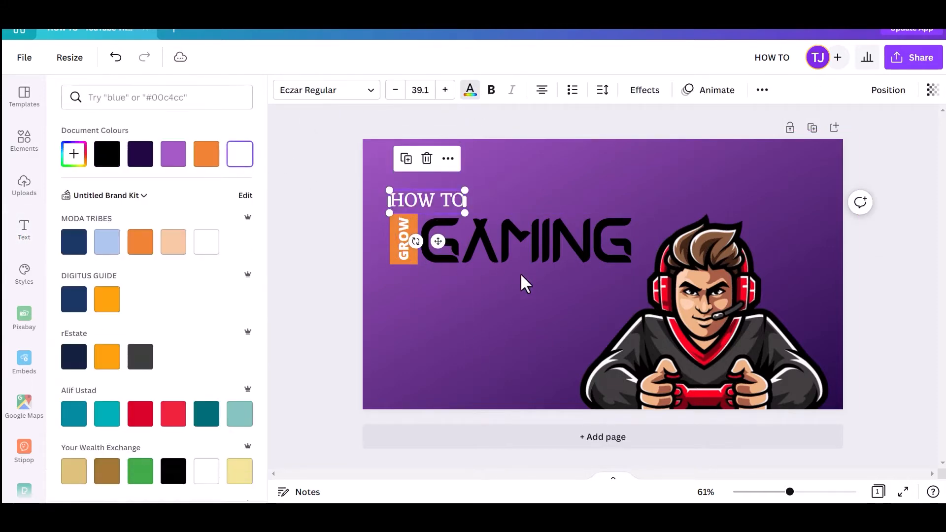
Step: Make the large "GAMING" heading white
click(553, 232)
click(468, 94)
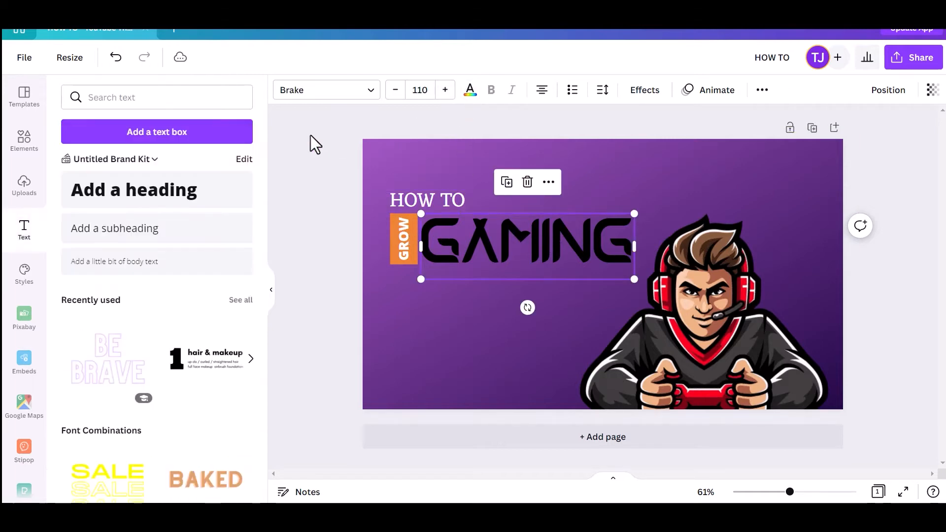
click(333, 161)
click(556, 259)
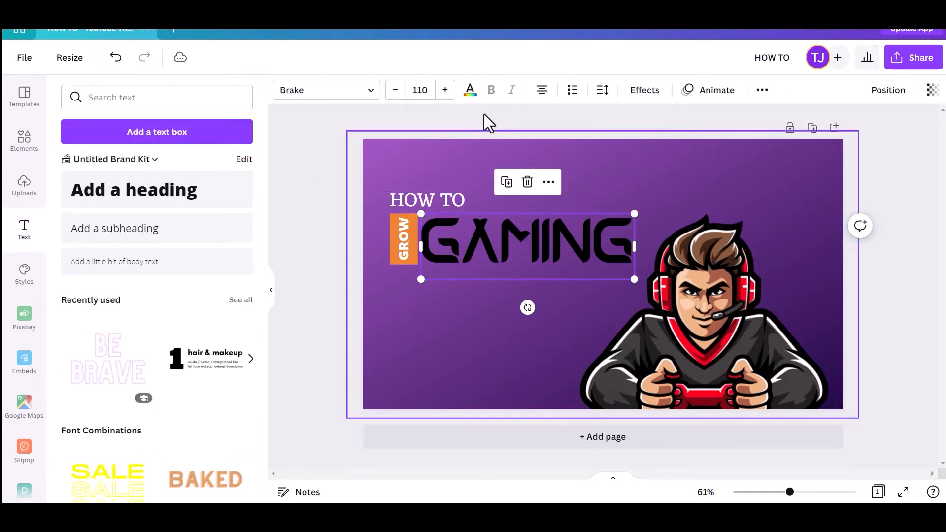
click(470, 94)
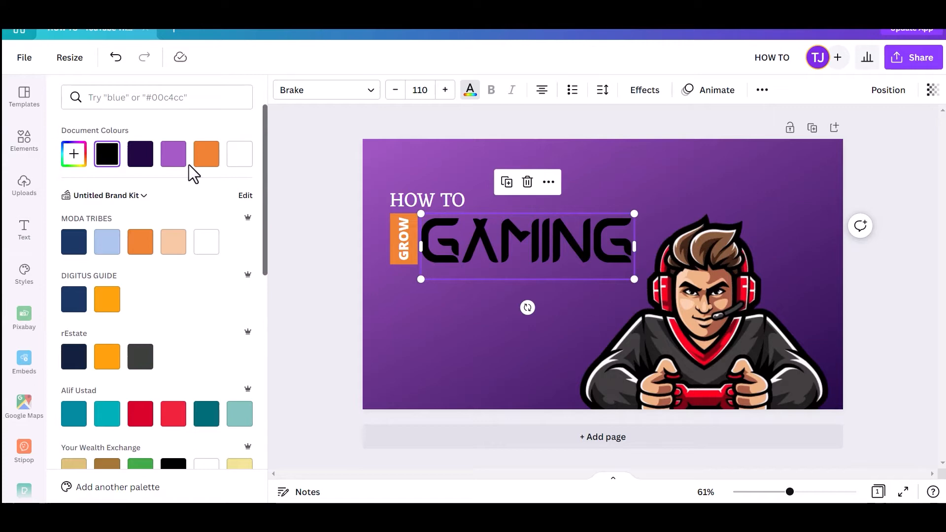
click(240, 155)
click(404, 389)
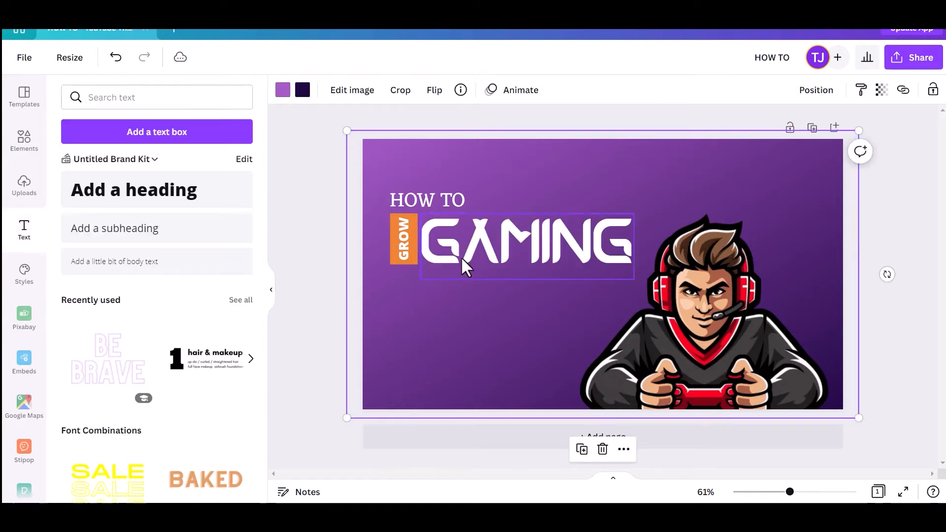
click(465, 252)
click(353, 375)
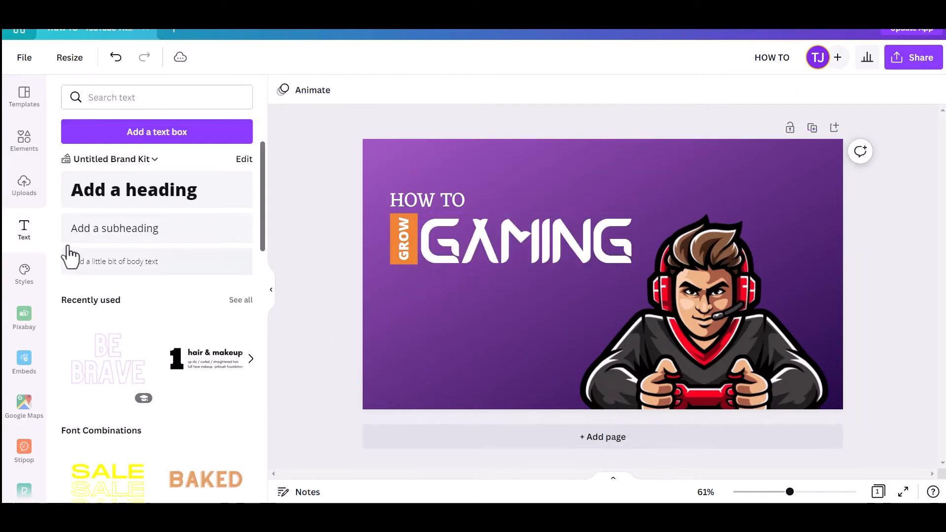
Step: Add a heading reading "CHANNEL" and place it directly below "GAMING"
click(173, 202)
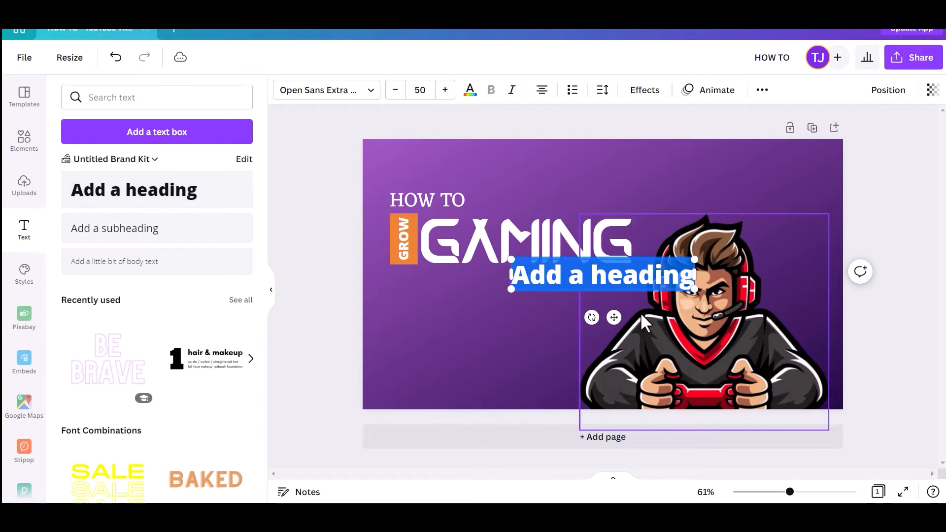
drag(613, 317, 493, 327)
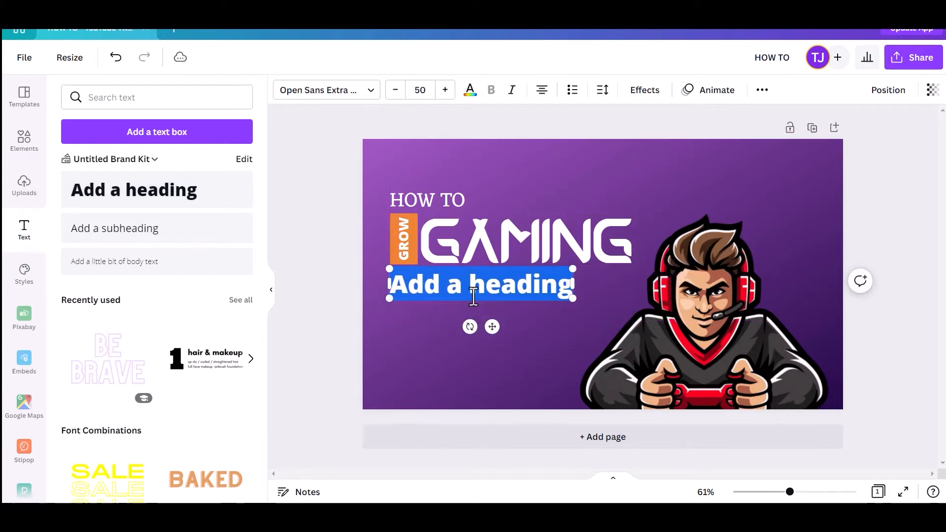
double_click(472, 291)
triple_click(474, 296)
text(CHANNEL)
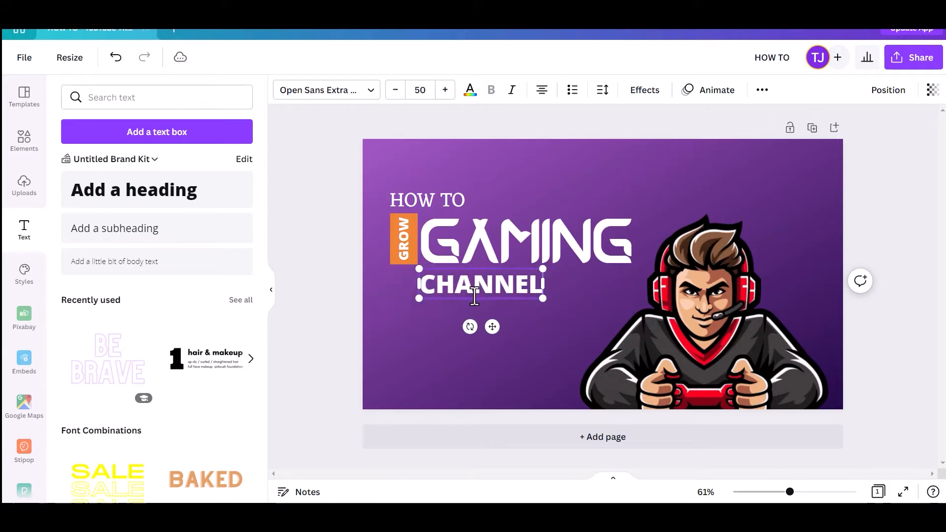
Step: Set the "CHANNEL" heading's font to Eczar SemiBold and enlarge the text to size 59.6
click(369, 90)
text(brake)
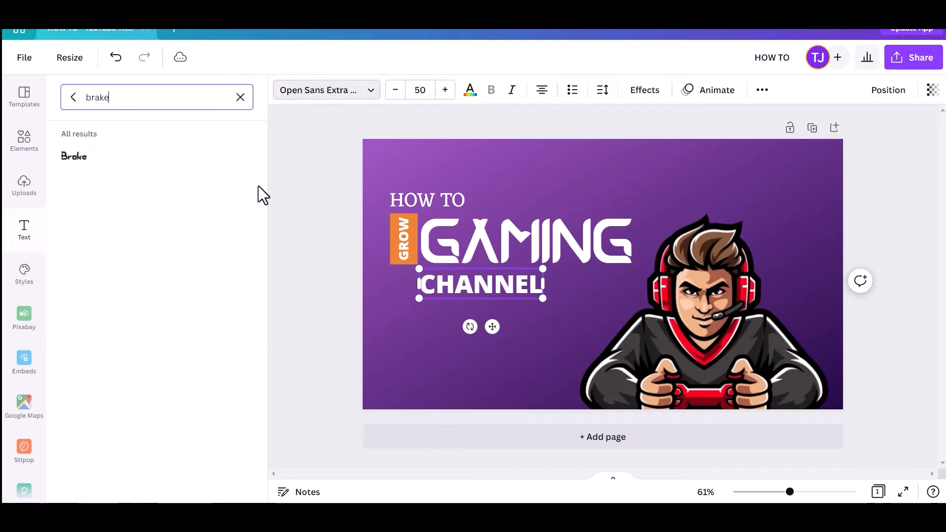
click(240, 97)
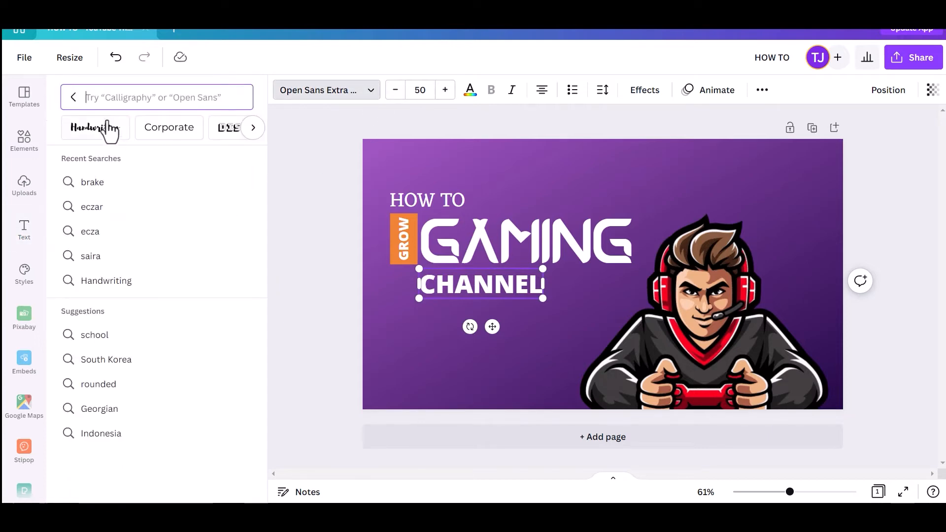
text(ec)
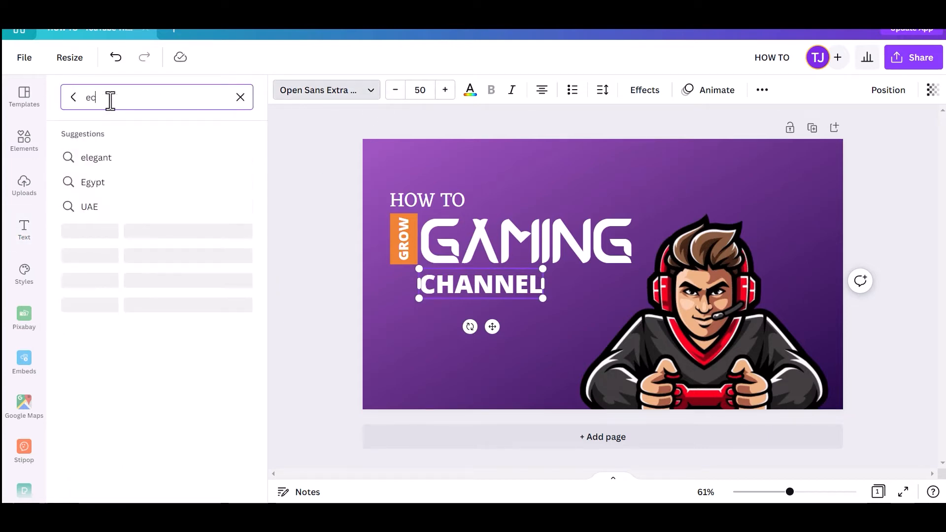
text(zar)
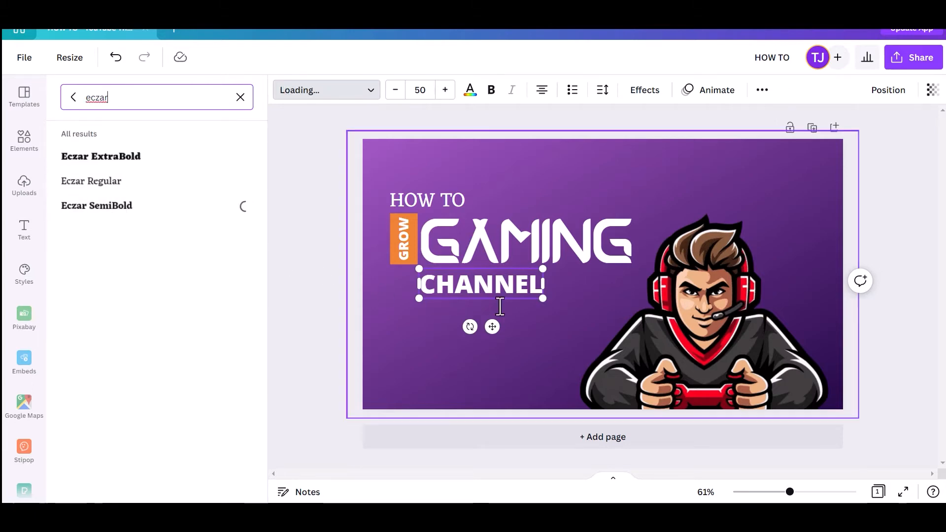
drag(540, 299, 489, 295)
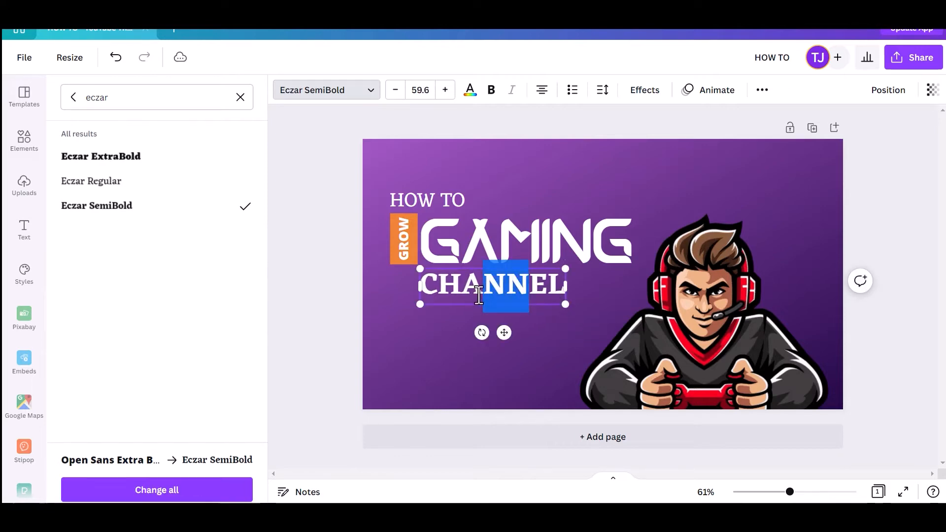